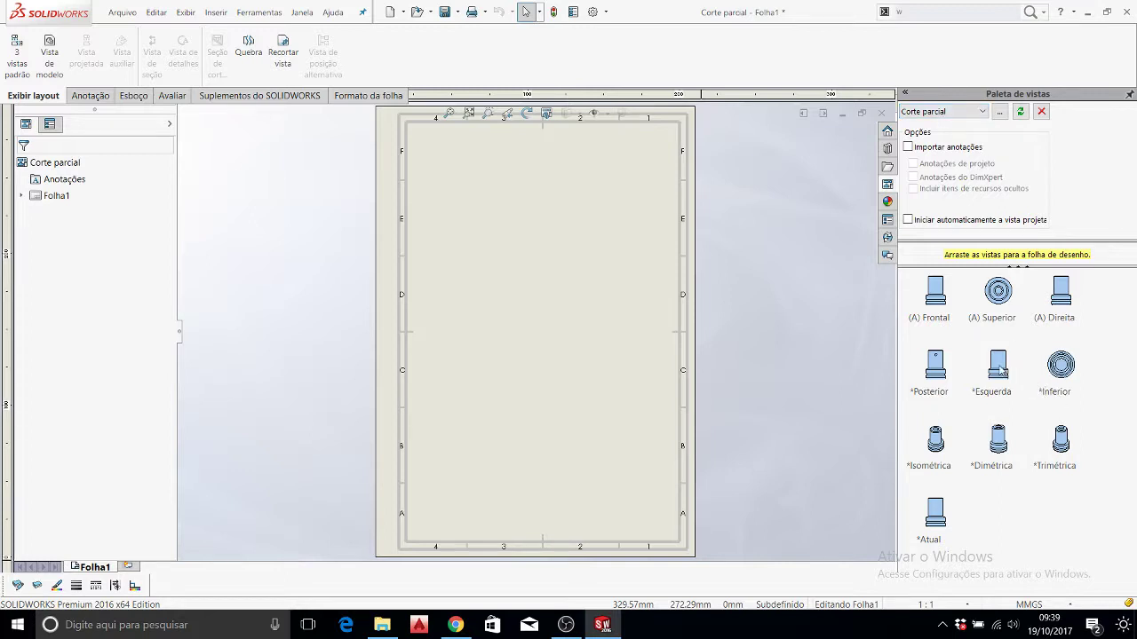
Place the *Esquerda view of 'Corte parcial' near the sheet centre at a custom 2:1 scale.
{"action": "left_click_drag", "start_coordinate": [1000, 368], "coordinate": [528, 316]}
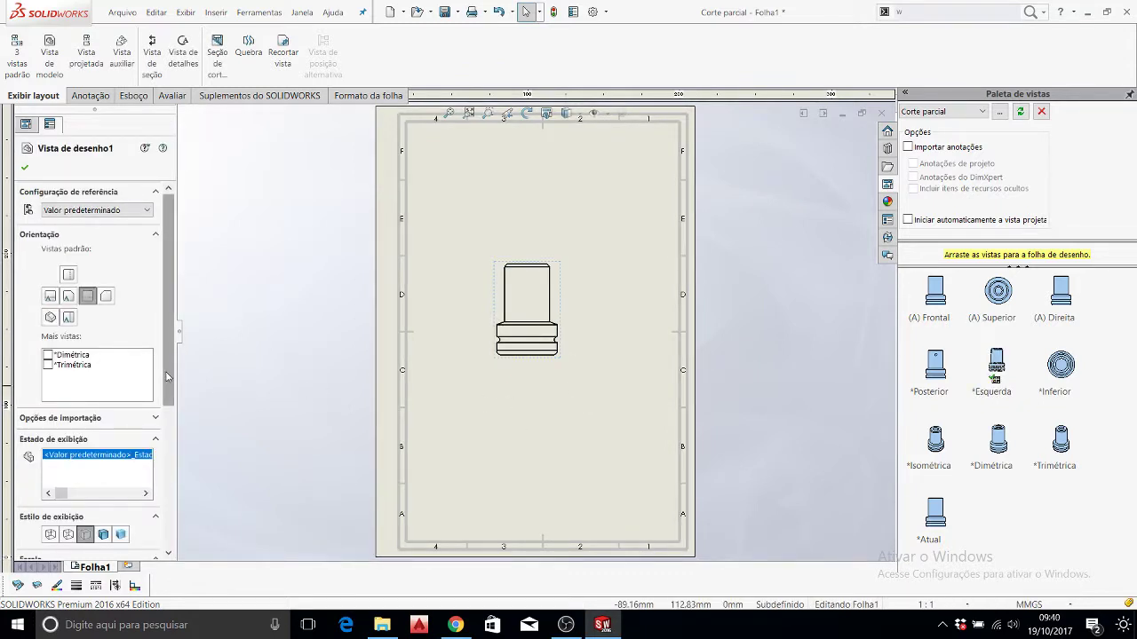
{"action": "scroll", "coordinate": [166, 377], "scroll_direction": "down", "scroll_amount": 3}
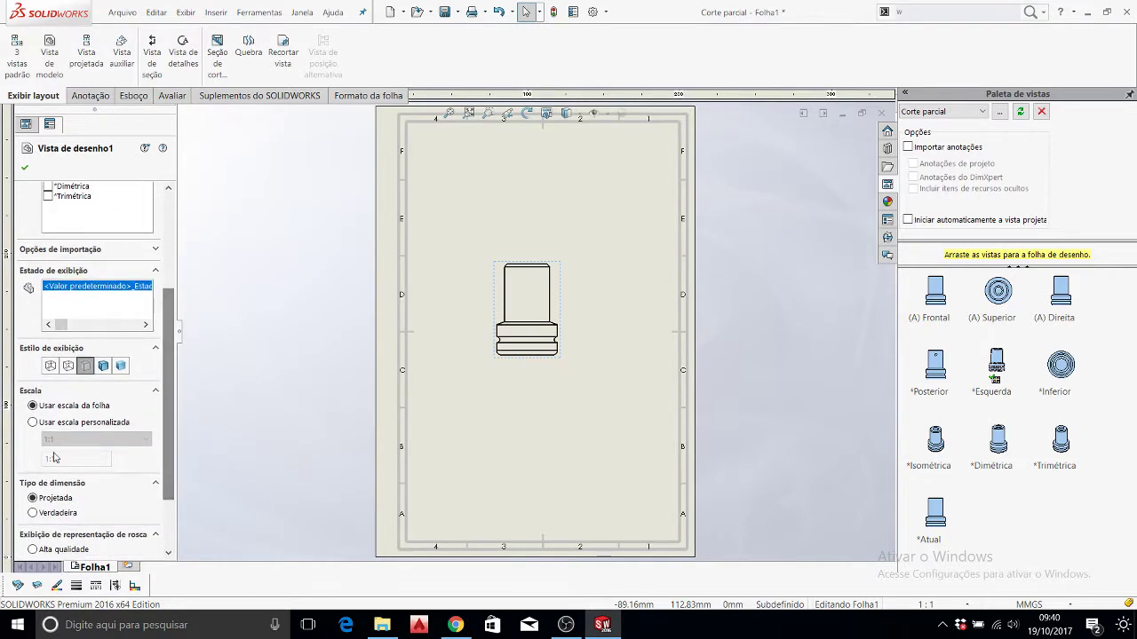
{"action": "left_click", "coordinate": [32, 423]}
{"action": "left_click", "coordinate": [67, 439]}
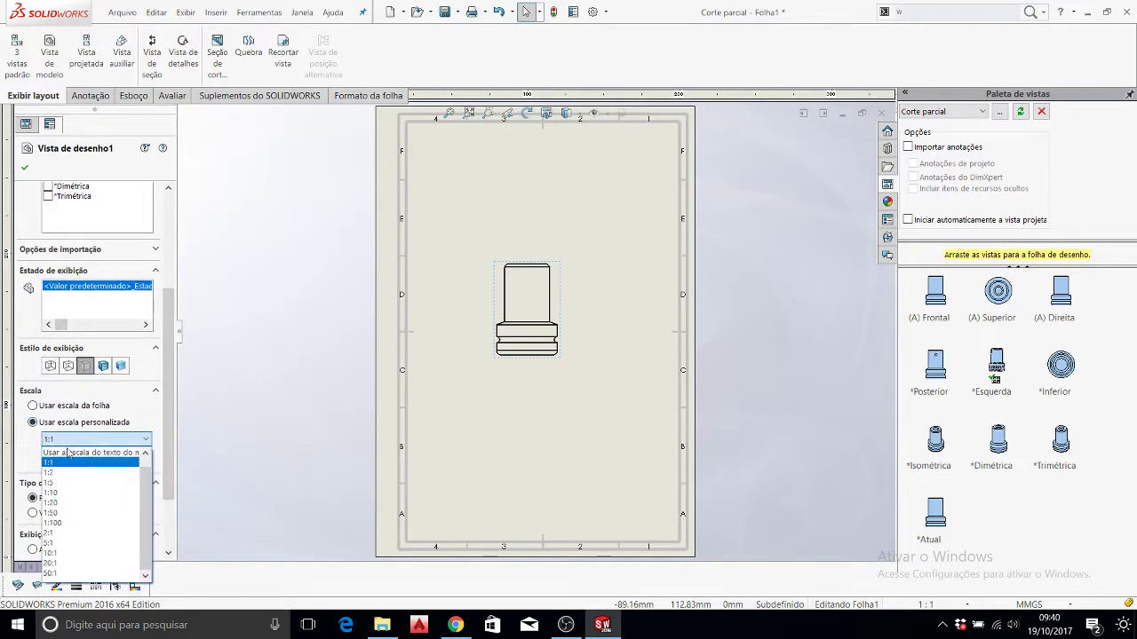
{"action": "left_click", "coordinate": [67, 533]}
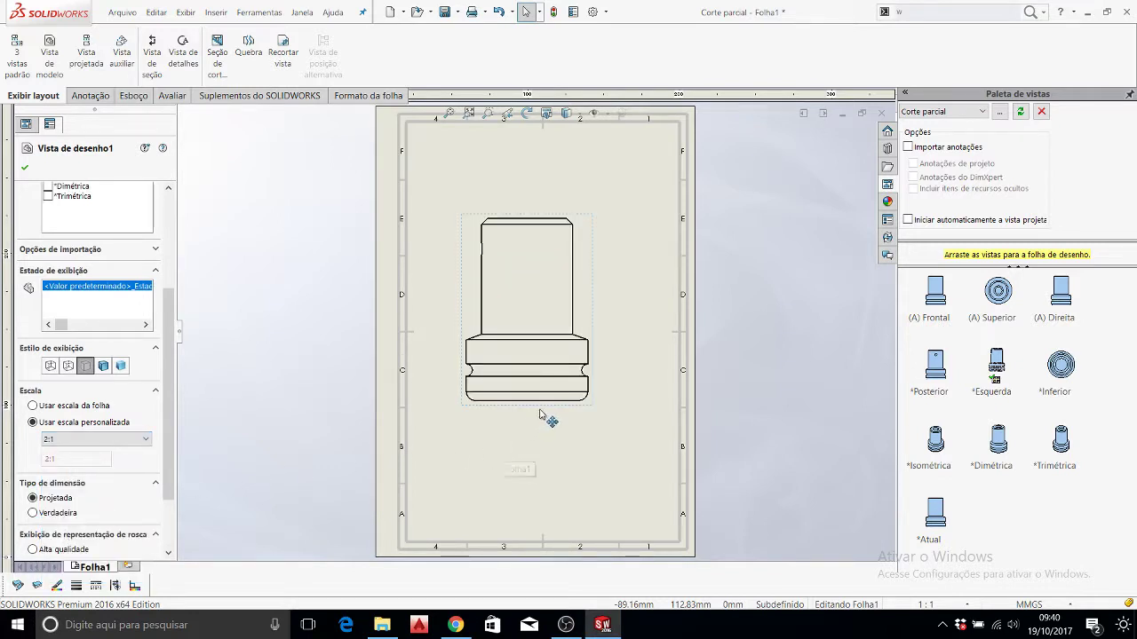
{"action": "left_click_drag", "start_coordinate": [563, 430], "coordinate": [577, 436]}
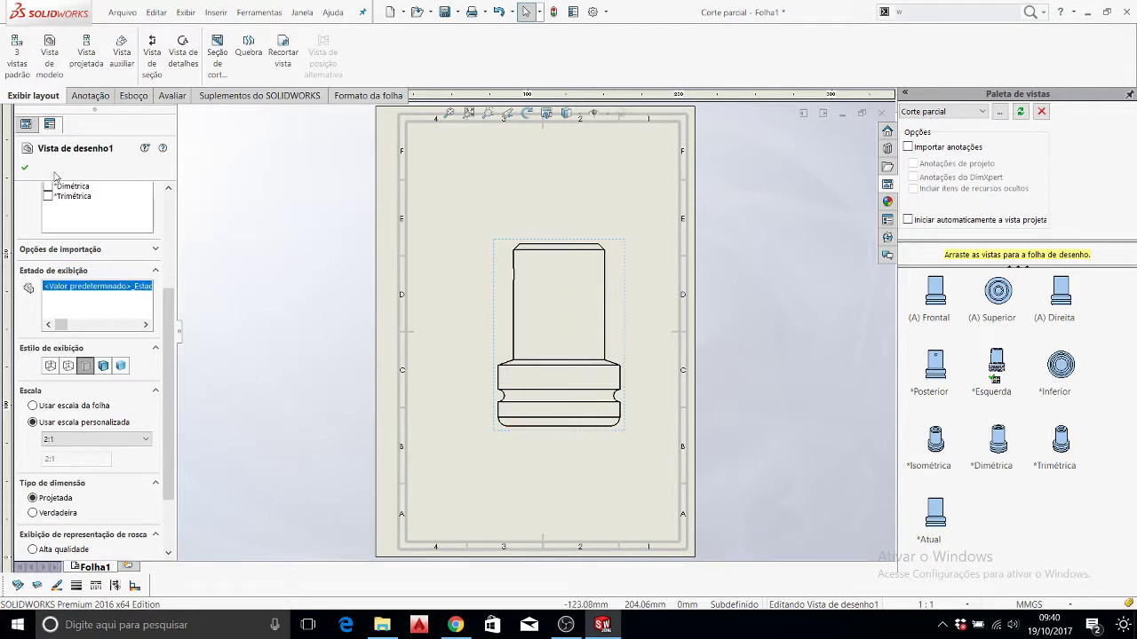
{"action": "left_click", "coordinate": [25, 169]}
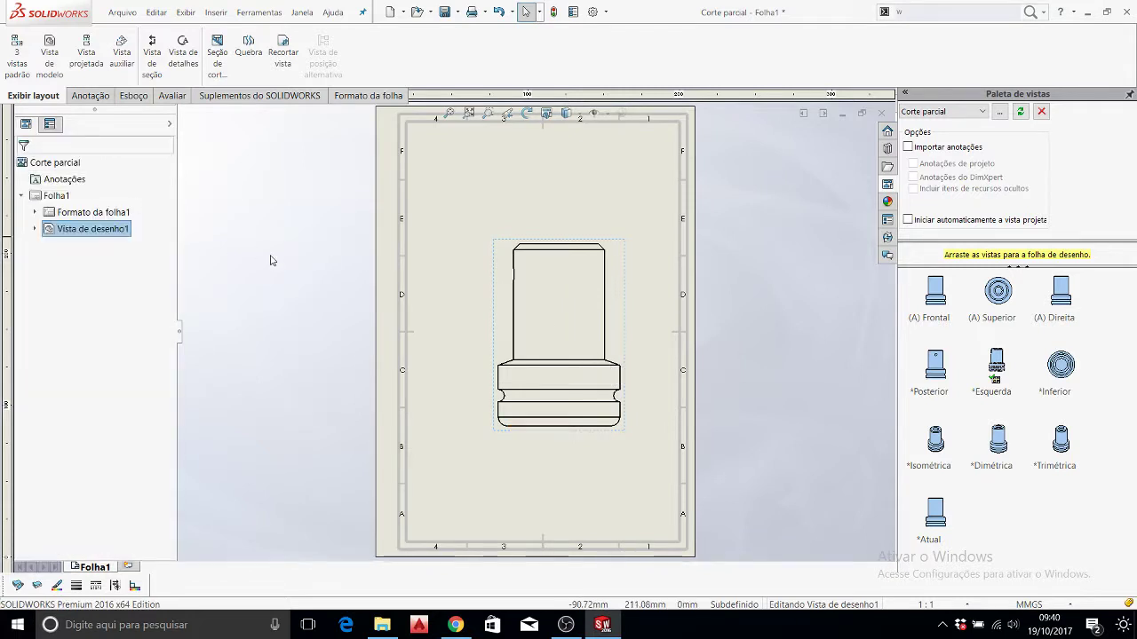
{"action": "left_click", "coordinate": [337, 300]}
{"action": "scroll", "coordinate": [639, 422], "scroll_direction": "down", "scroll_amount": 2}
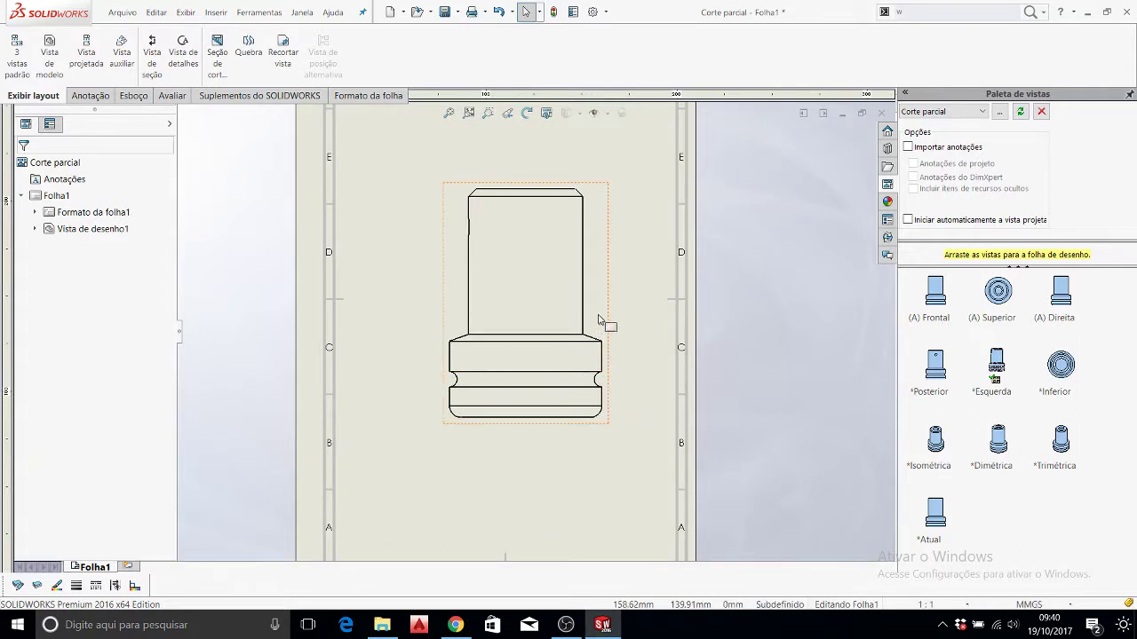
{"action": "scroll", "coordinate": [599, 318], "scroll_direction": "up", "scroll_amount": 2}
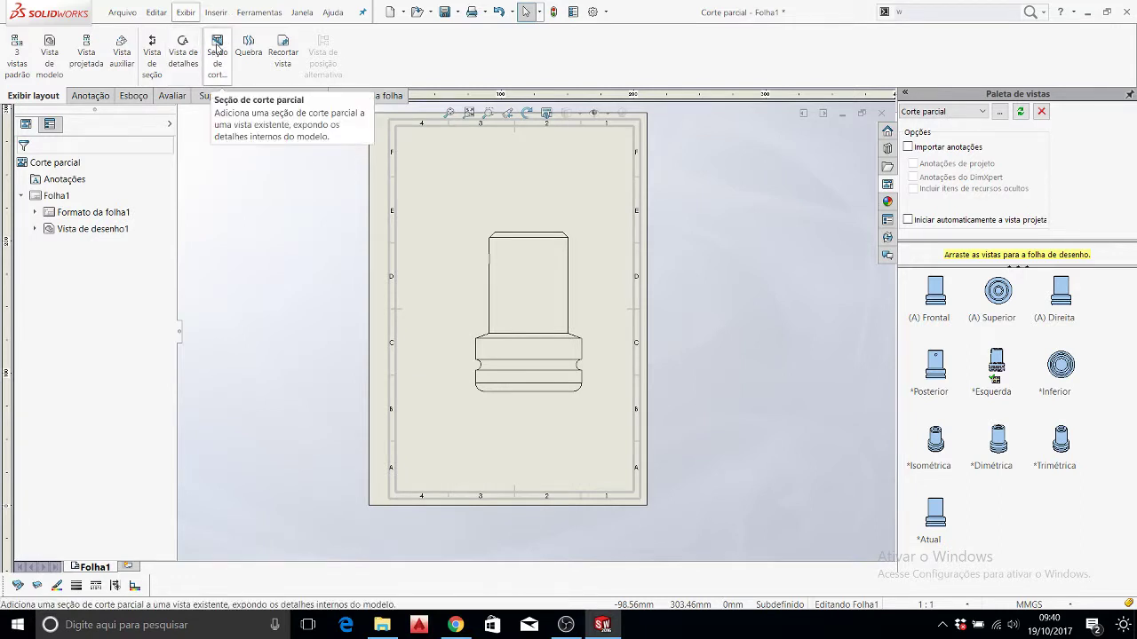
{"action": "left_click", "coordinate": [217, 46]}
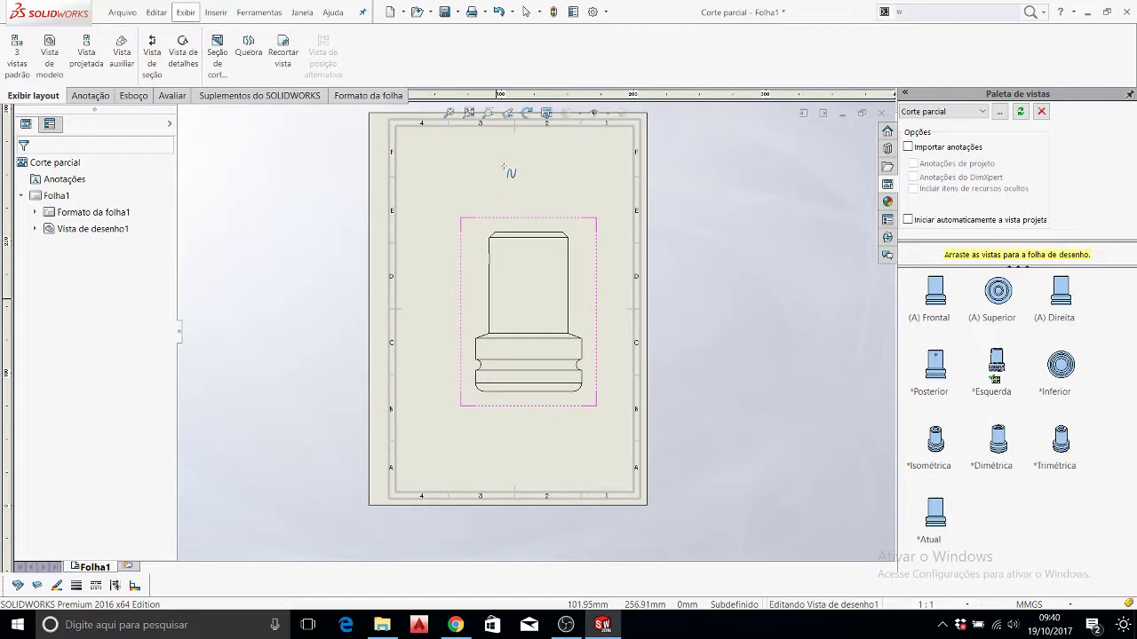
{"action": "key", "text": "Escape"}
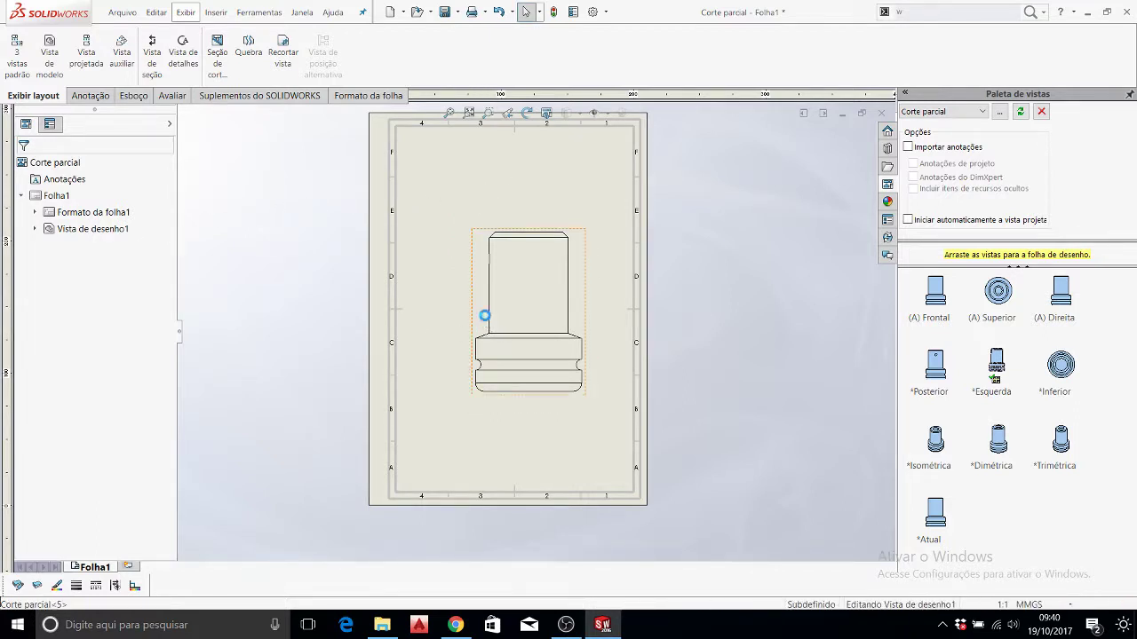
Set the 2:1 view's display style to Hidden Lines Visible so internal edges show dashed.
{"action": "left_click", "coordinate": [484, 315]}
{"action": "scroll", "coordinate": [170, 368], "scroll_direction": "down", "scroll_amount": 1}
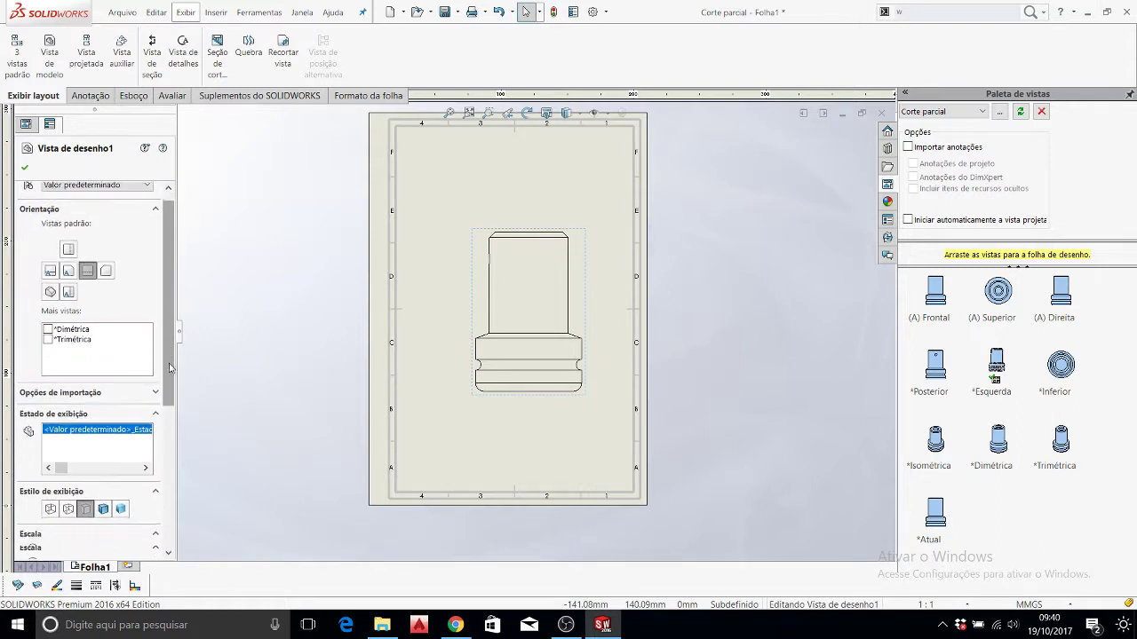
{"action": "scroll", "coordinate": [170, 368], "scroll_direction": "down", "scroll_amount": 2}
{"action": "left_click", "coordinate": [69, 429]}
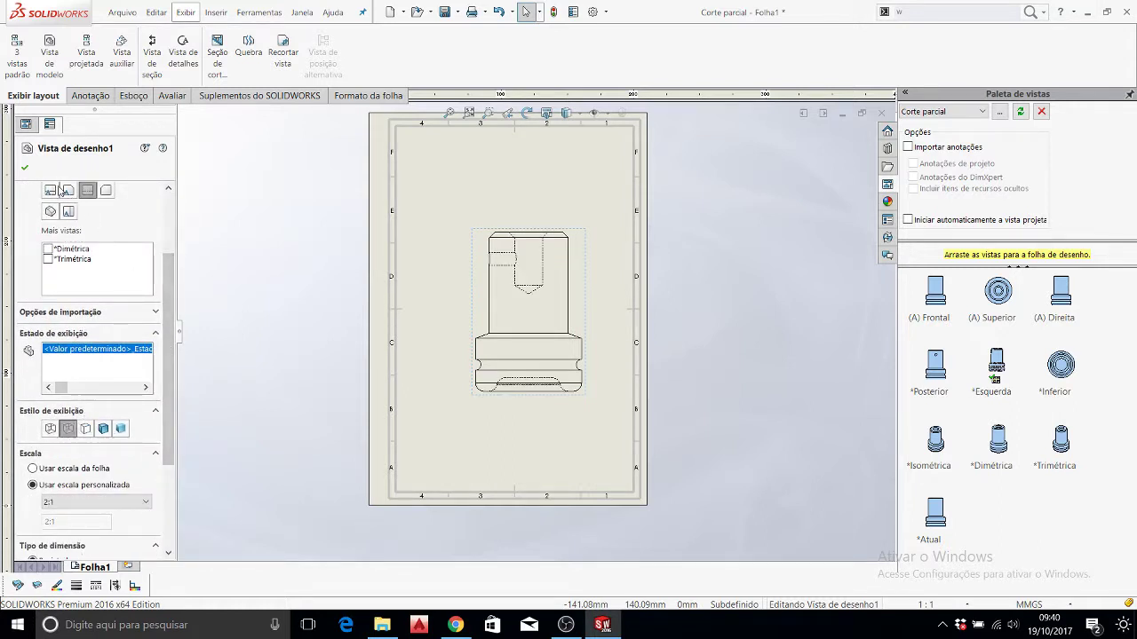
{"action": "left_click", "coordinate": [24, 167]}
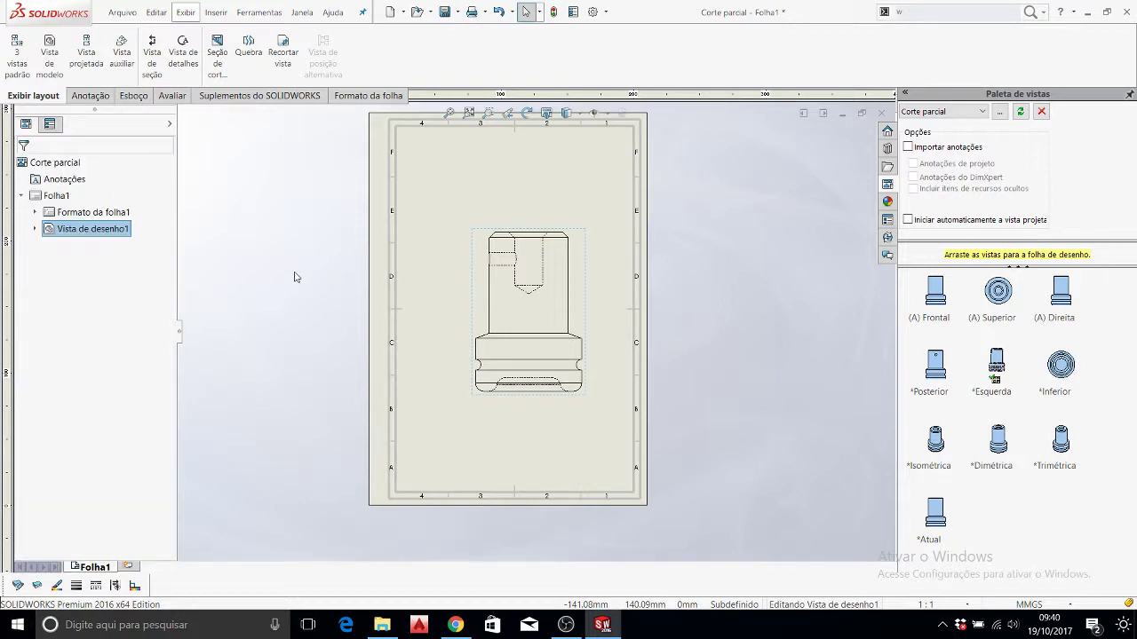
Start a Broken-out Section and sketch a closed spline around the view's upper hole area.
{"action": "key", "text": "Escape"}
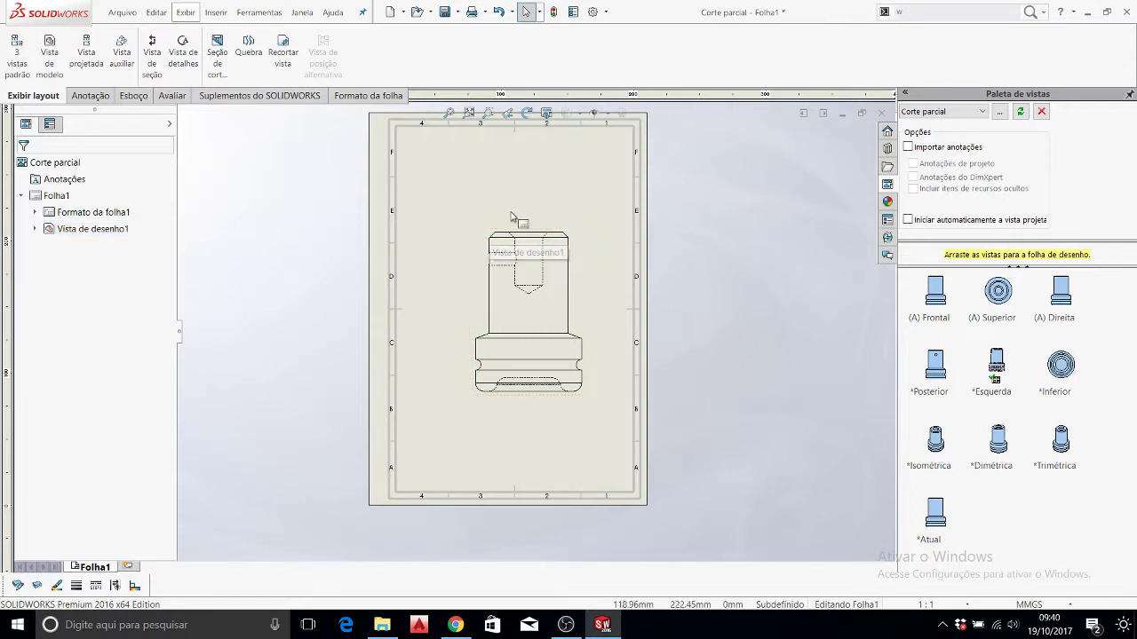
{"action": "left_click", "coordinate": [224, 67]}
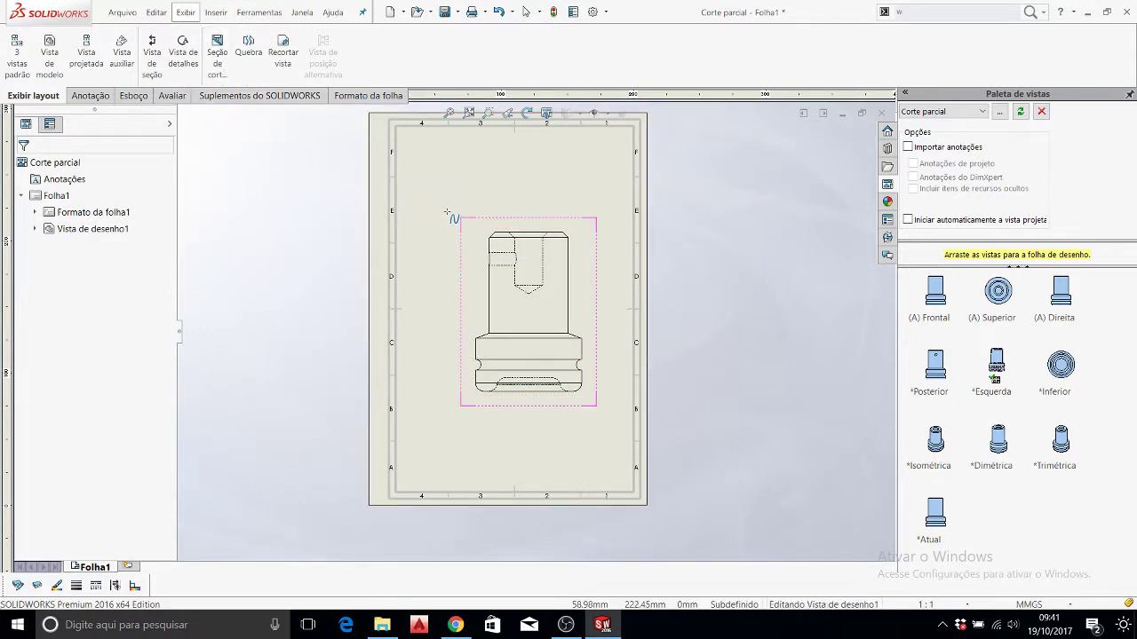
{"action": "left_click", "coordinate": [483, 206]}
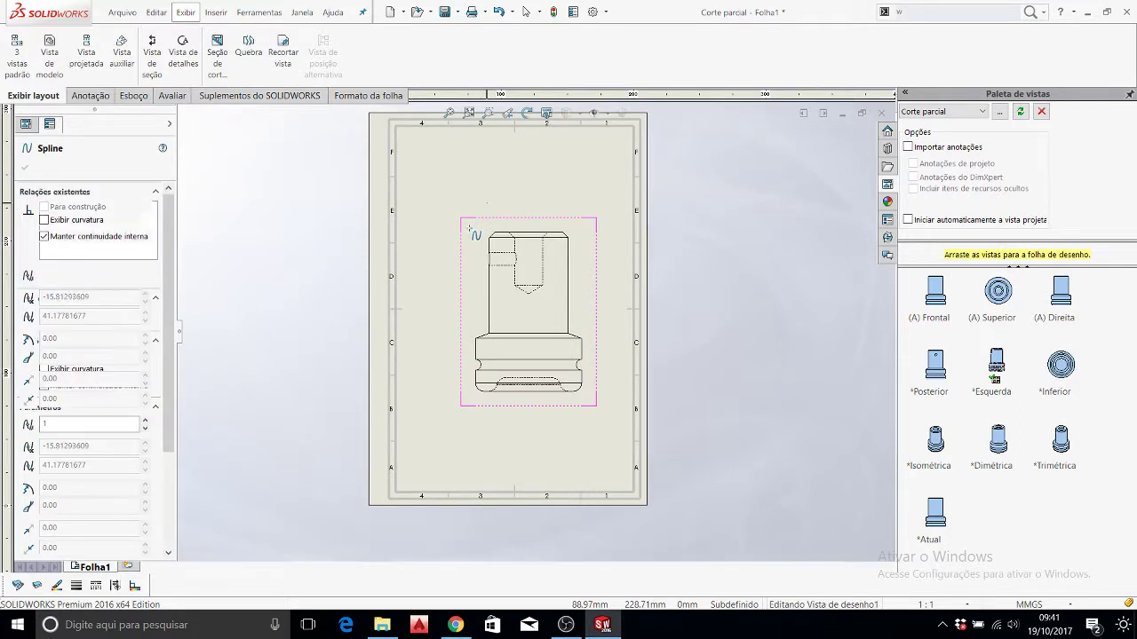
{"action": "left_click", "coordinate": [465, 258]}
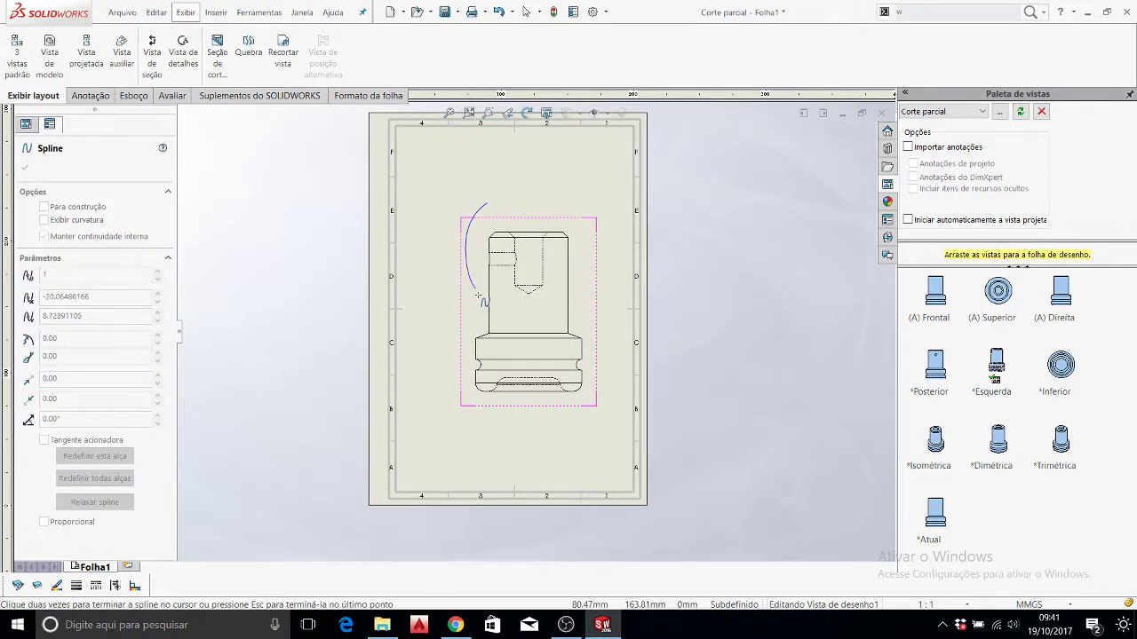
{"action": "left_click", "coordinate": [521, 306]}
{"action": "left_click", "coordinate": [567, 285]}
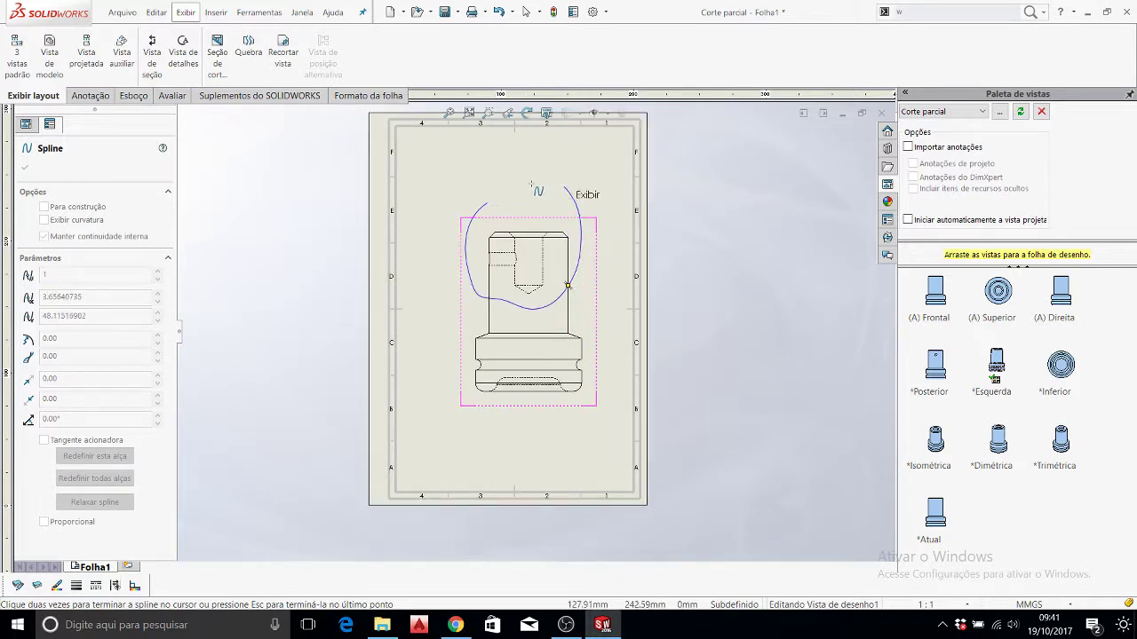
{"action": "double_click", "coordinate": [489, 204]}
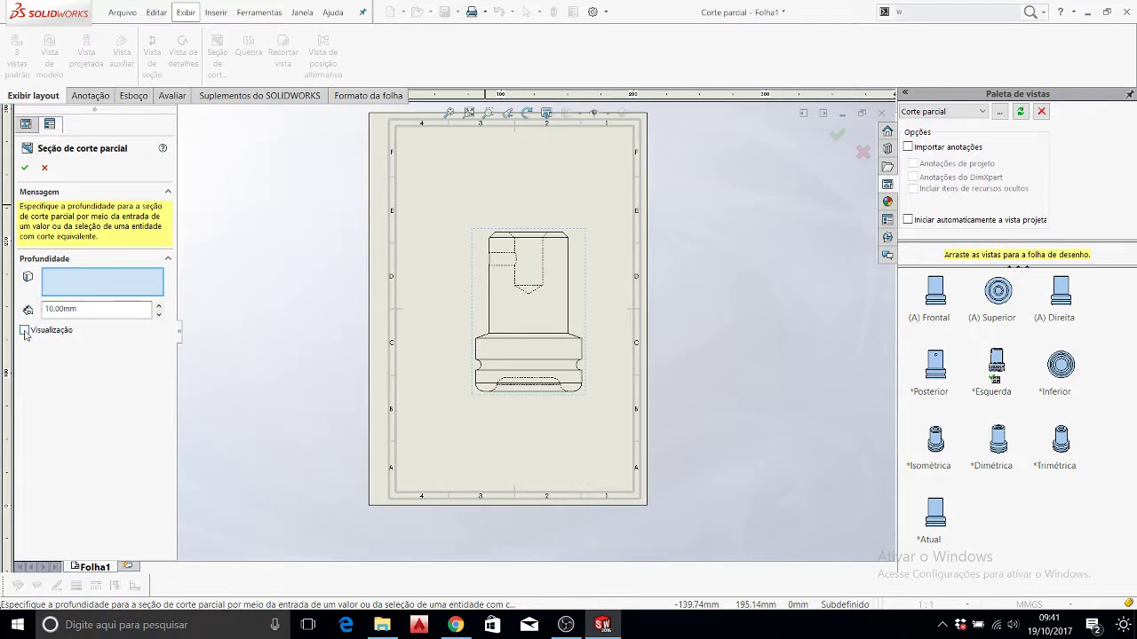
Preview the cut, take its depth from the bore's silhouette edge (20.00mm), and accept it.
{"action": "left_click", "coordinate": [24, 329]}
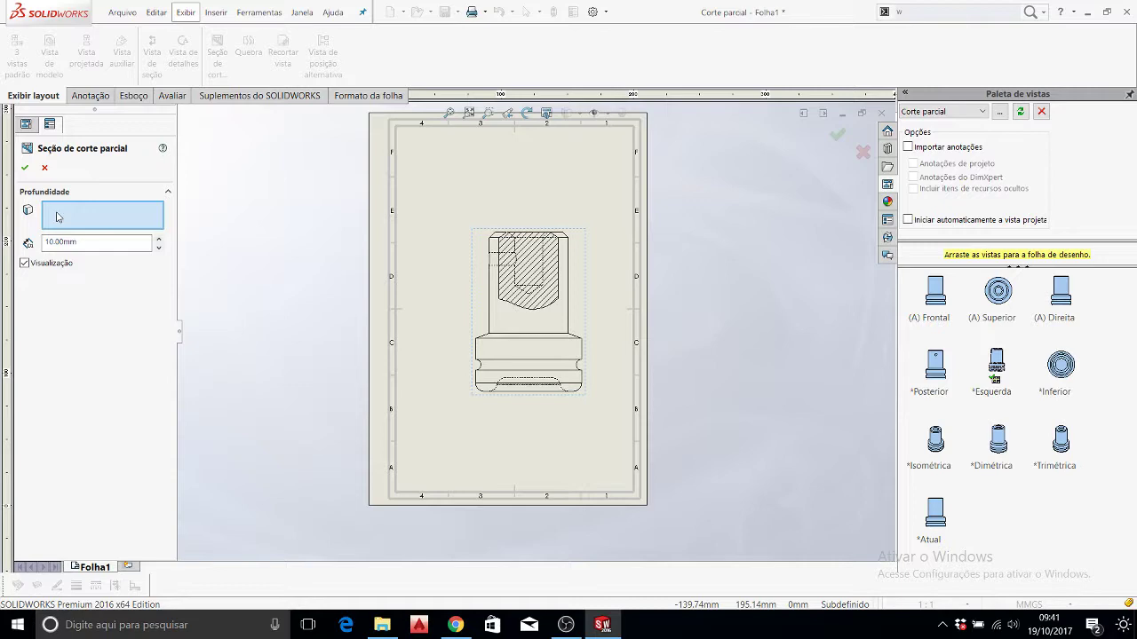
{"action": "scroll", "coordinate": [498, 258], "scroll_direction": "down", "scroll_amount": 4}
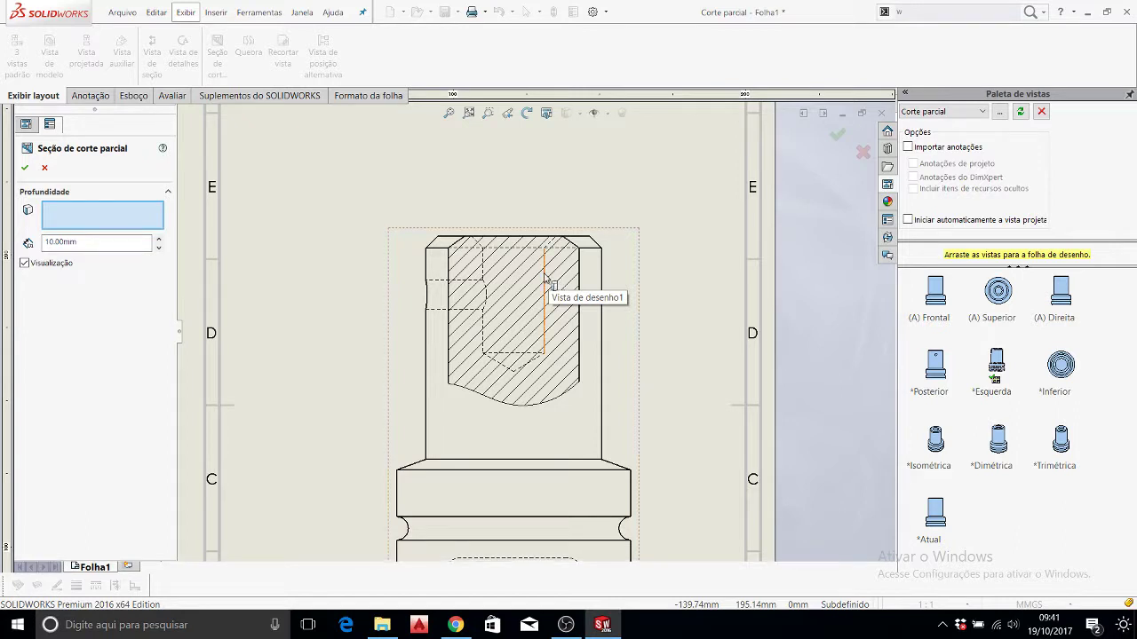
{"action": "left_click", "coordinate": [545, 280]}
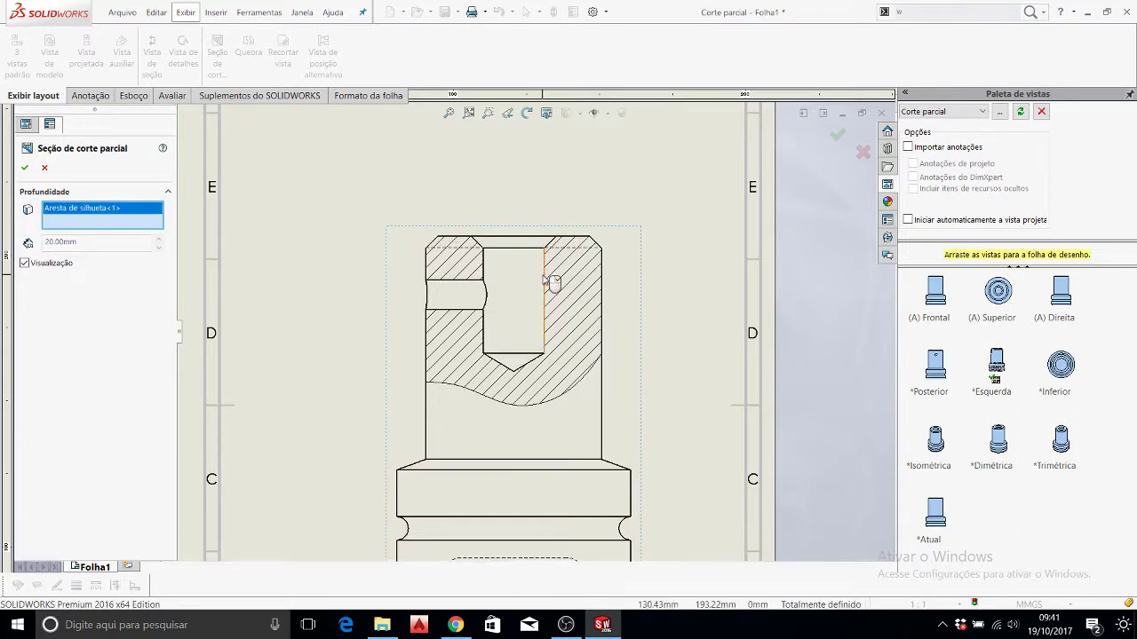
{"action": "key", "text": "z"}
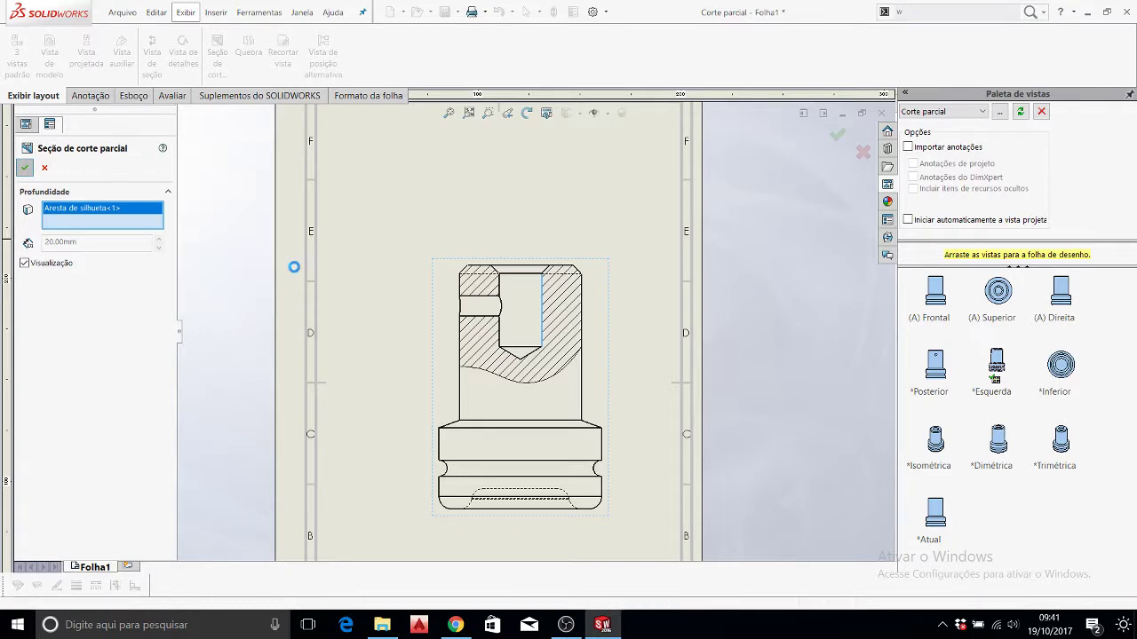
{"action": "left_click", "coordinate": [25, 168]}
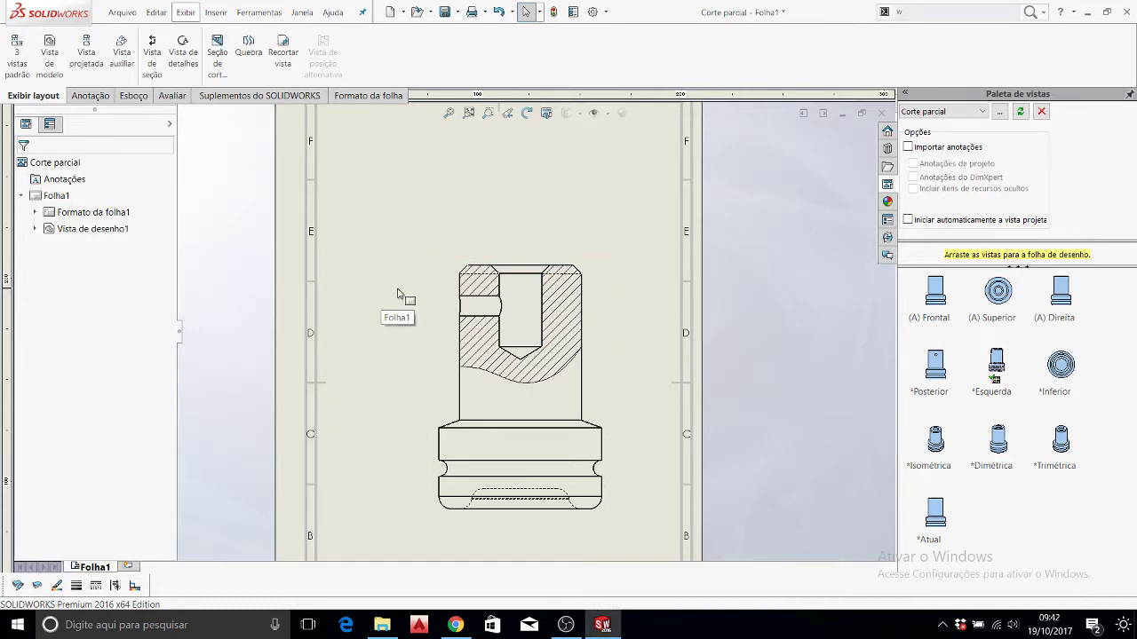
{"action": "key", "text": "z"}
{"action": "key", "text": "z"}
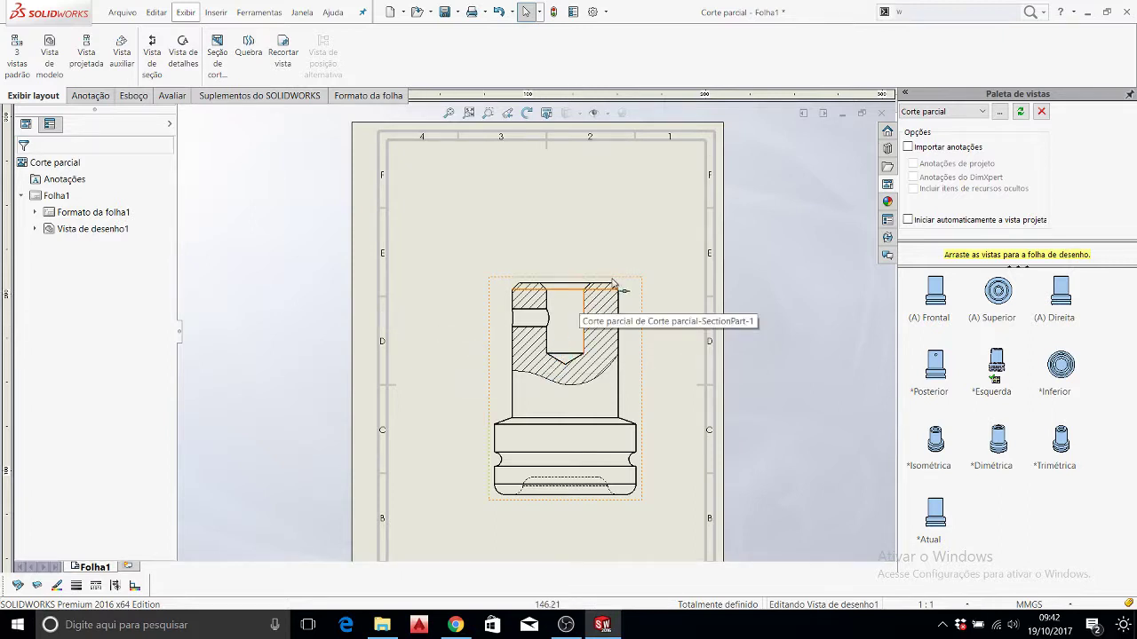
{"action": "scroll", "coordinate": [601, 300], "scroll_direction": "down", "scroll_amount": 1}
{"action": "scroll", "coordinate": [543, 320], "scroll_direction": "up", "scroll_amount": 2}
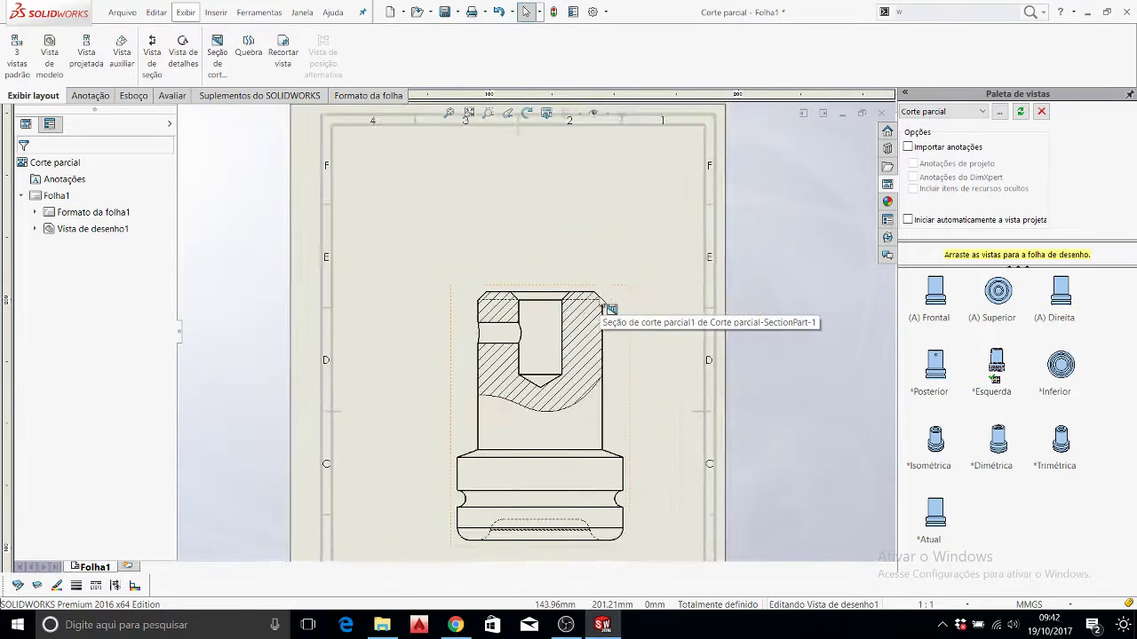
{"action": "scroll", "coordinate": [577, 321], "scroll_direction": "up", "scroll_amount": 1}
{"action": "scroll", "coordinate": [563, 360], "scroll_direction": "down", "scroll_amount": 2}
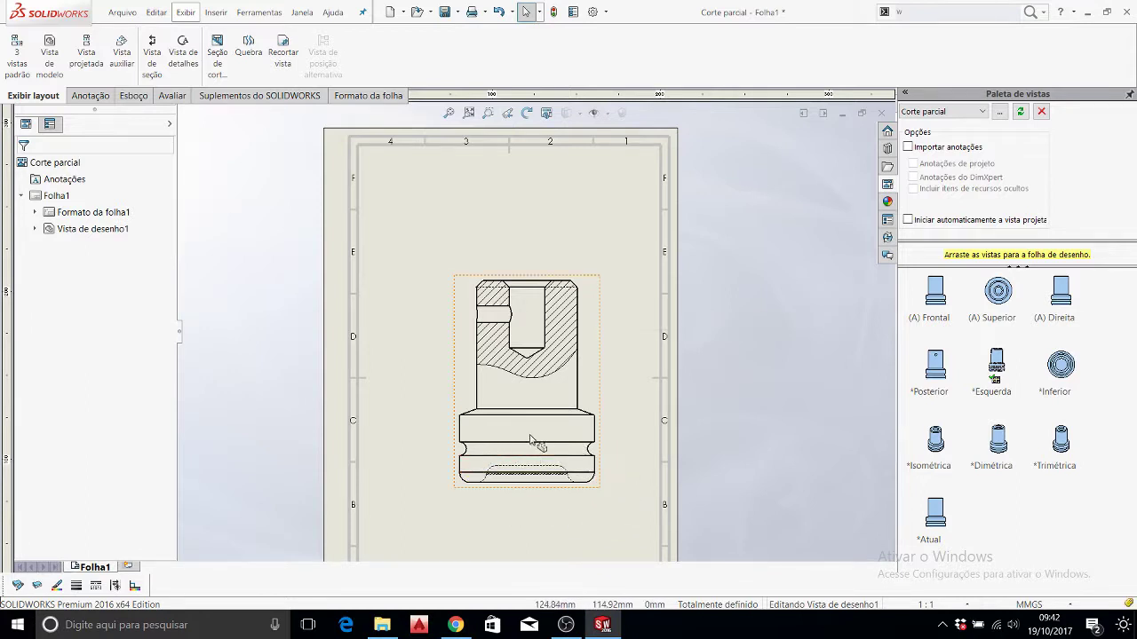
{"action": "scroll", "coordinate": [579, 480], "scroll_direction": "down", "scroll_amount": 2}
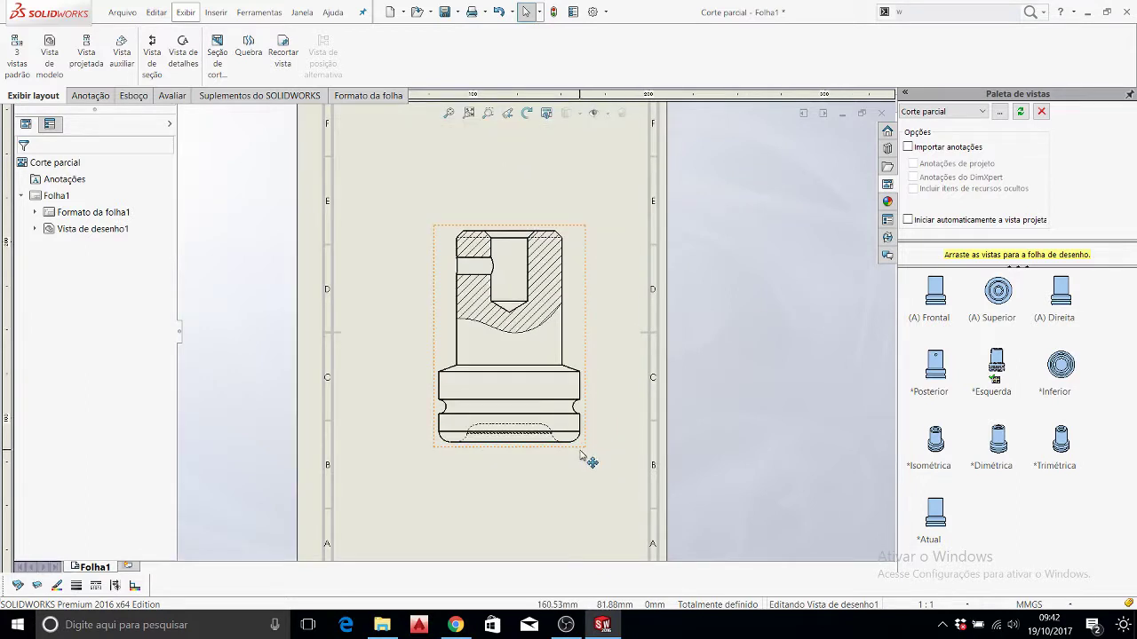
Start a second Seção de corte parcial and draw a closed spline around the bottom recess.
{"action": "left_click", "coordinate": [230, 55]}
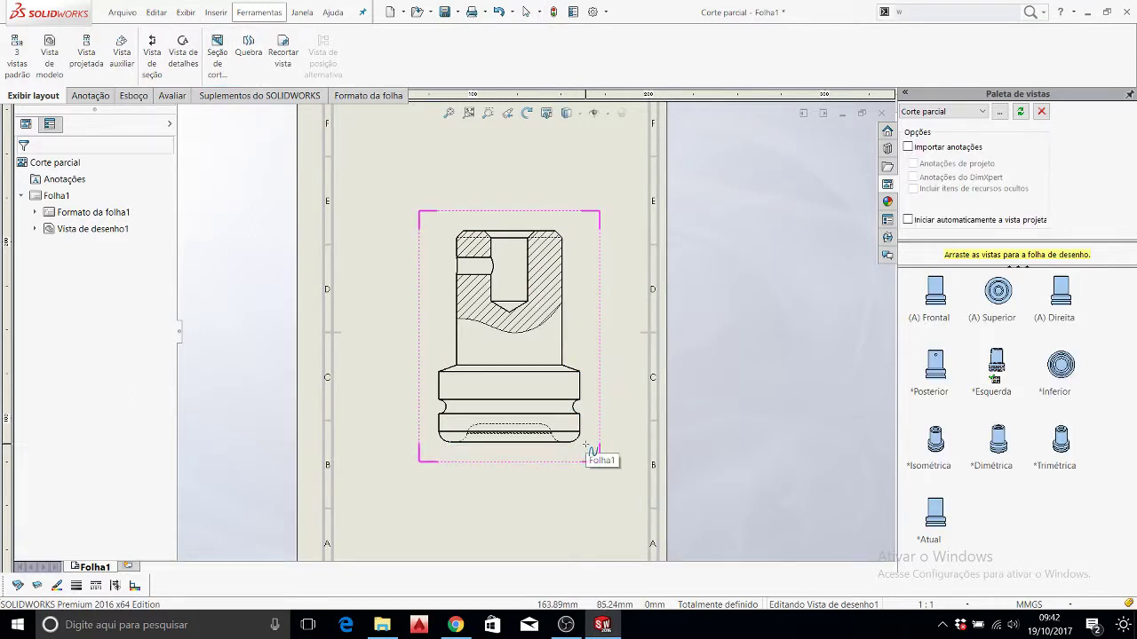
{"action": "scroll", "coordinate": [586, 444], "scroll_direction": "down", "scroll_amount": 1}
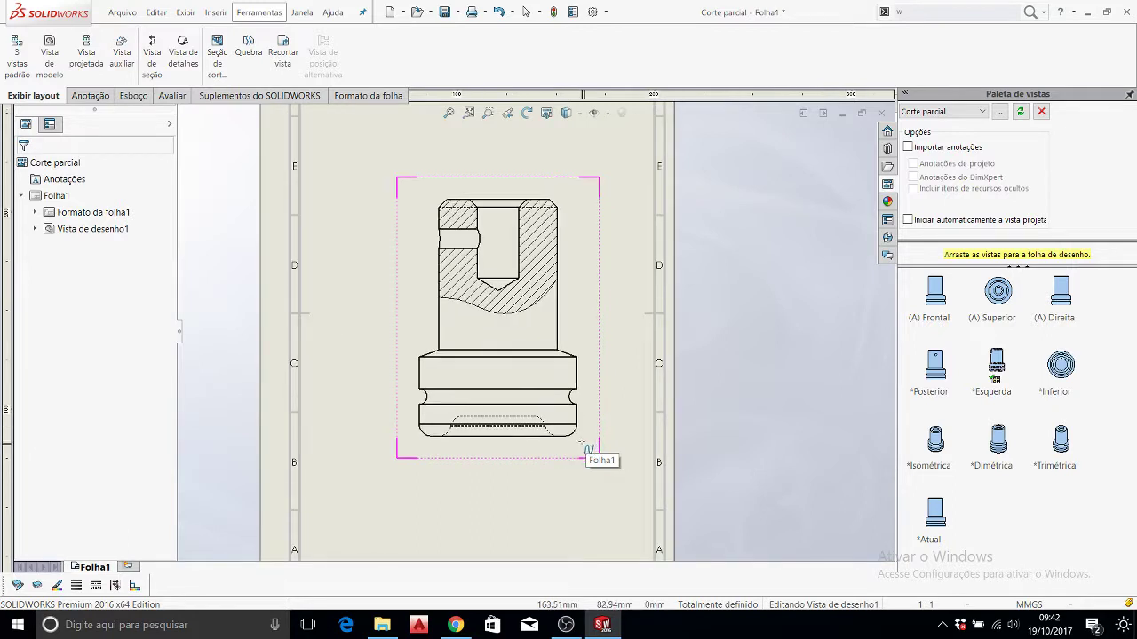
{"action": "left_click", "coordinate": [573, 425]}
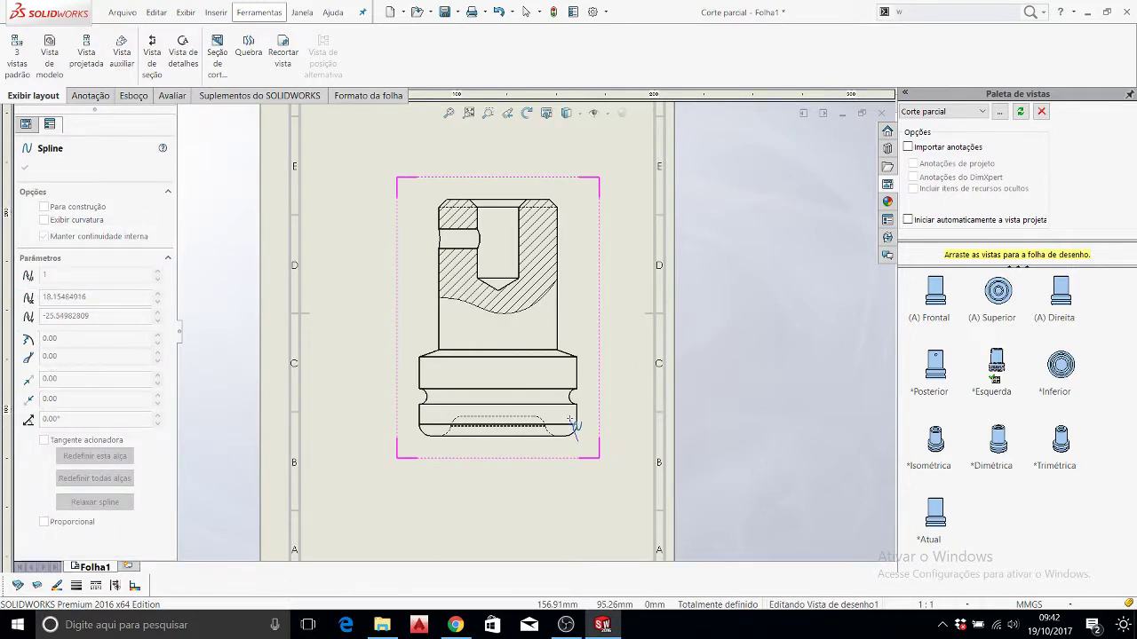
{"action": "left_click", "coordinate": [570, 418]}
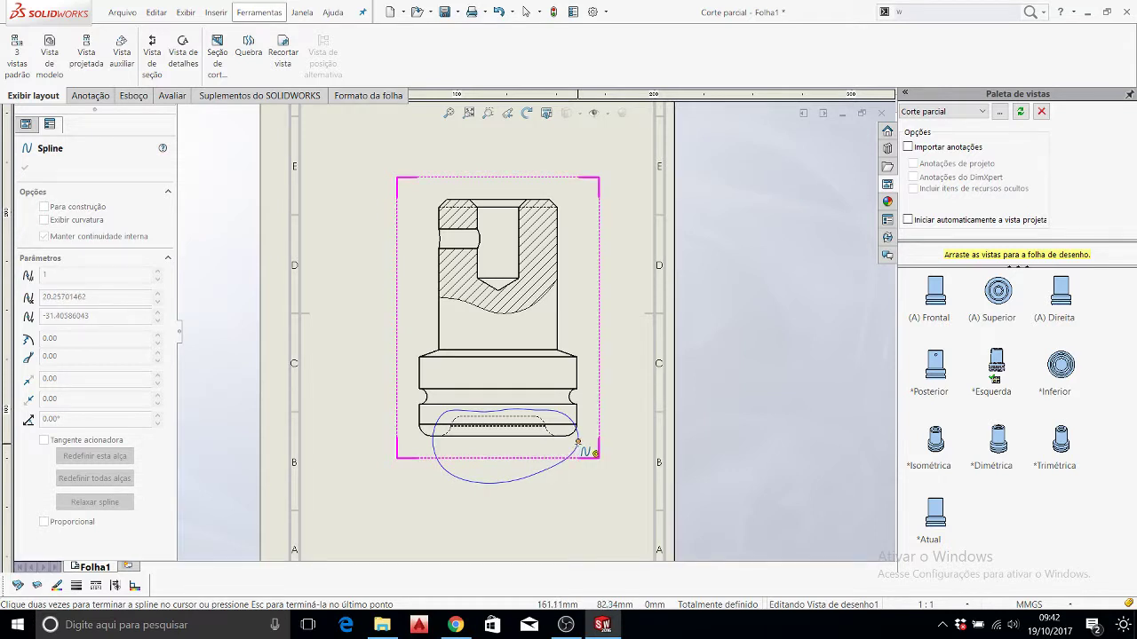
{"action": "left_click", "coordinate": [578, 443]}
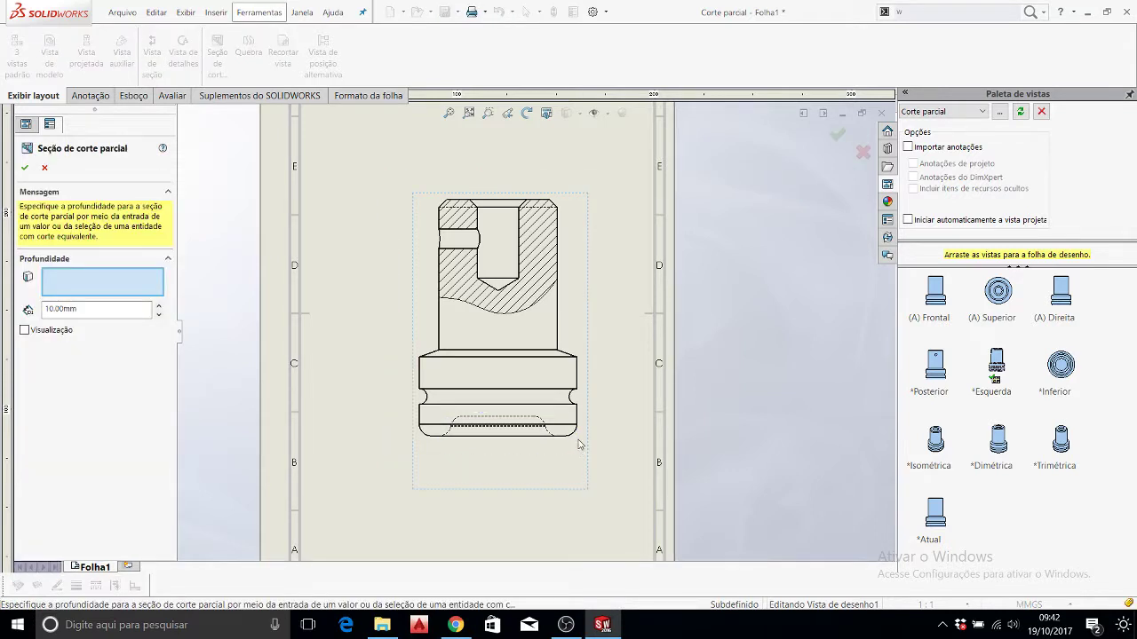
Preview the second cut, set Profundidade from the recess edge (20.00mm), and accept it.
{"action": "left_click", "coordinate": [24, 331]}
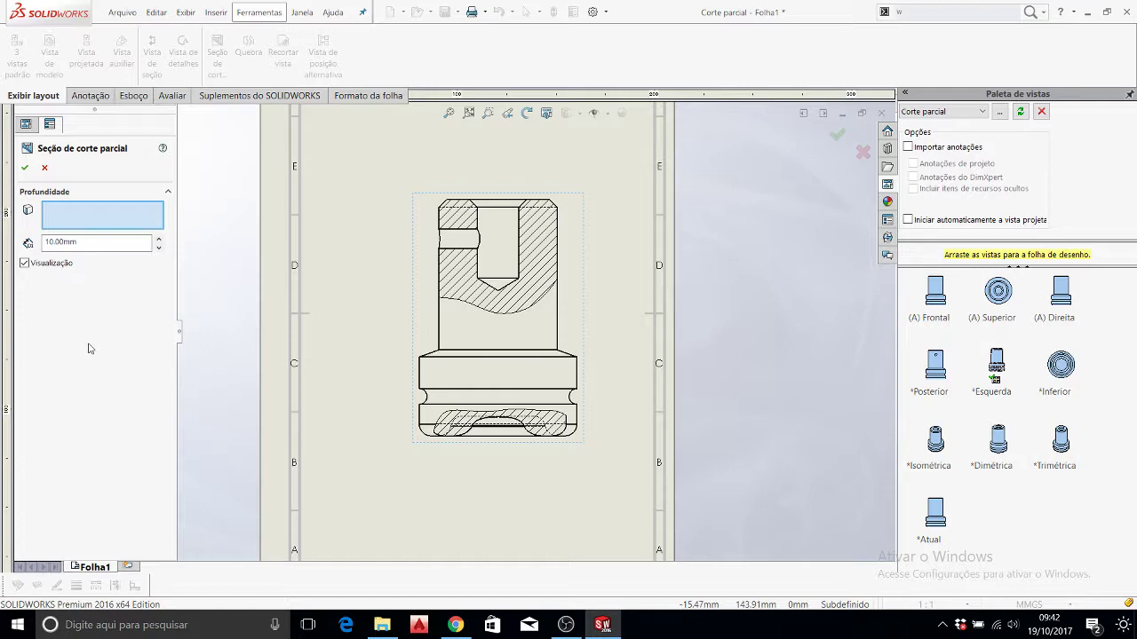
{"action": "scroll", "coordinate": [493, 432], "scroll_direction": "down", "scroll_amount": 2}
{"action": "scroll", "coordinate": [515, 436], "scroll_direction": "down", "scroll_amount": 2}
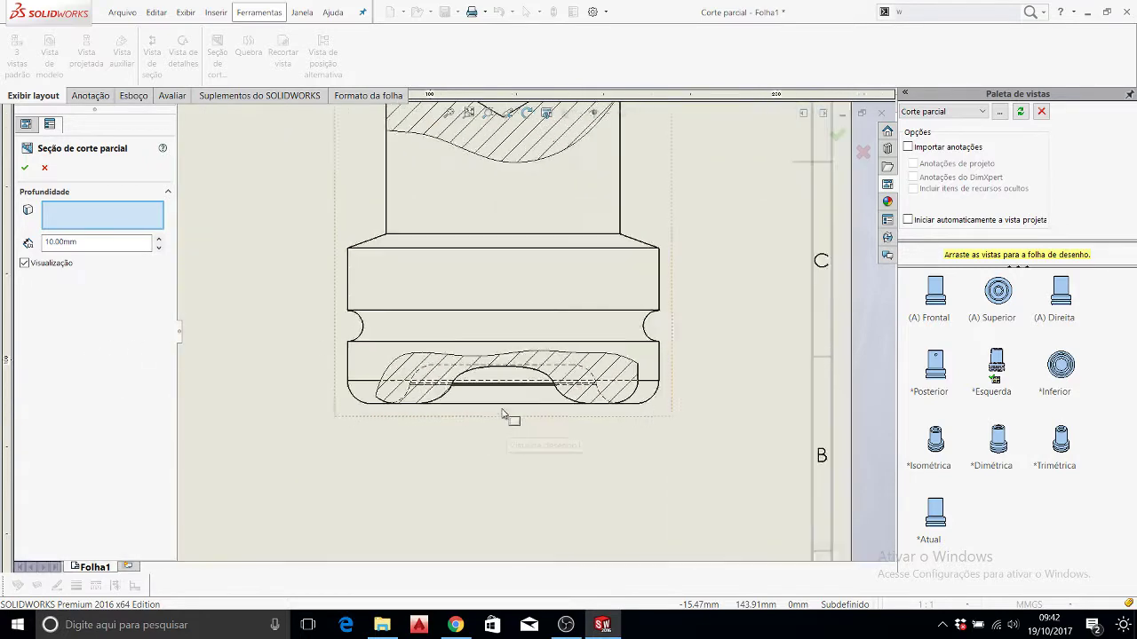
{"action": "scroll", "coordinate": [510, 418], "scroll_direction": "down", "scroll_amount": 2}
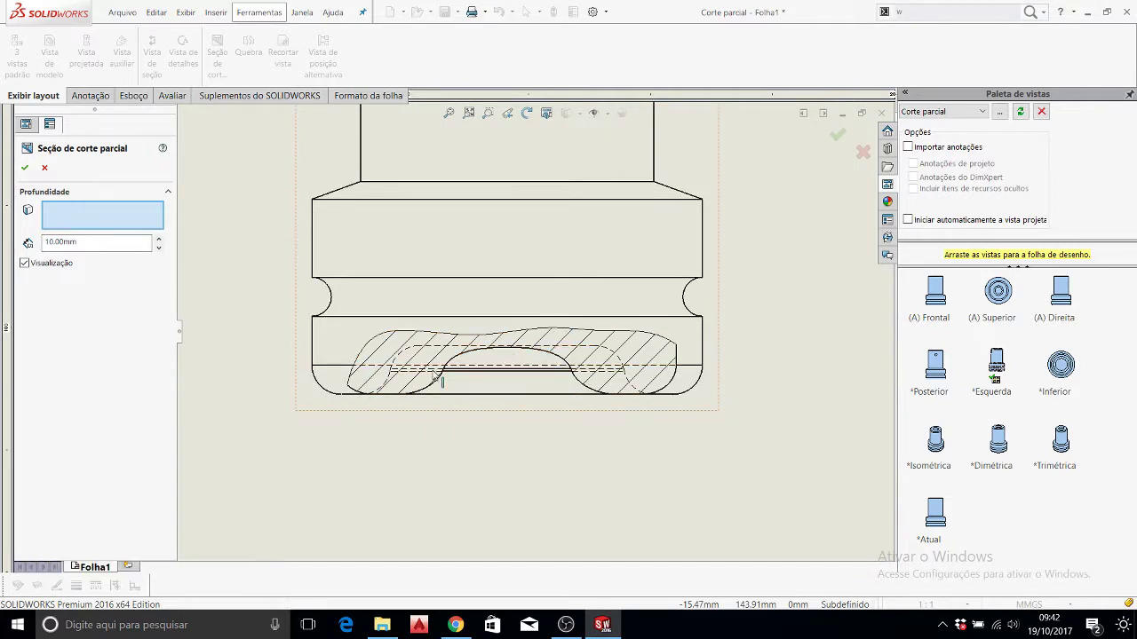
{"action": "left_click", "coordinate": [546, 347]}
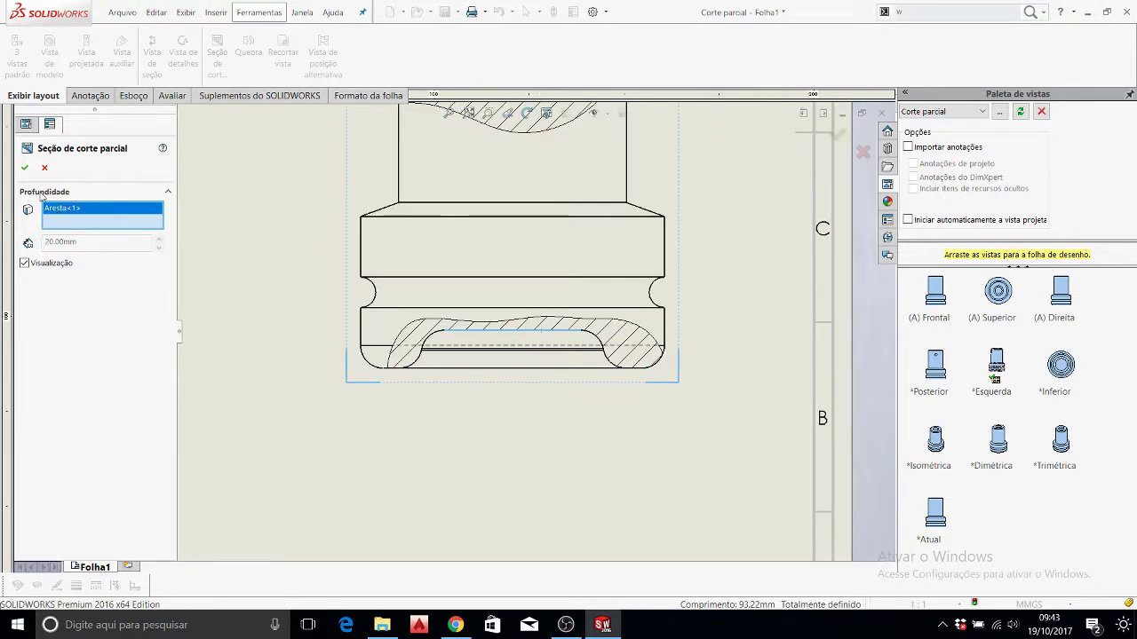
{"action": "left_click", "coordinate": [27, 165]}
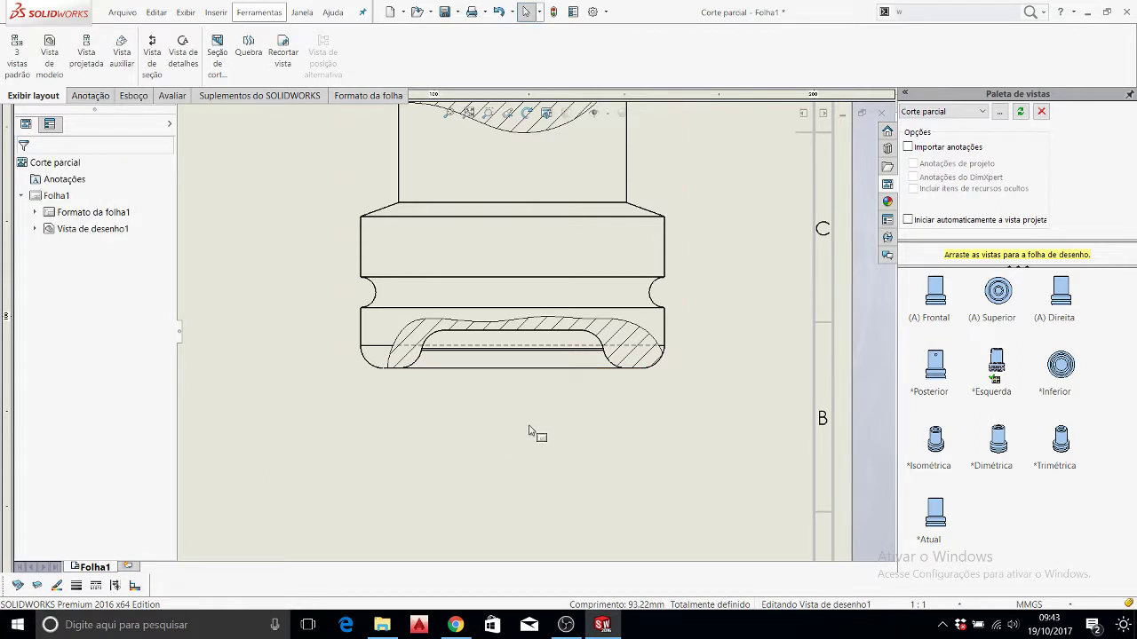
Set the view's tangent edges to Arestas tangentes removidas from its right-click menu.
{"action": "scroll", "coordinate": [584, 389], "scroll_direction": "down", "scroll_amount": 2}
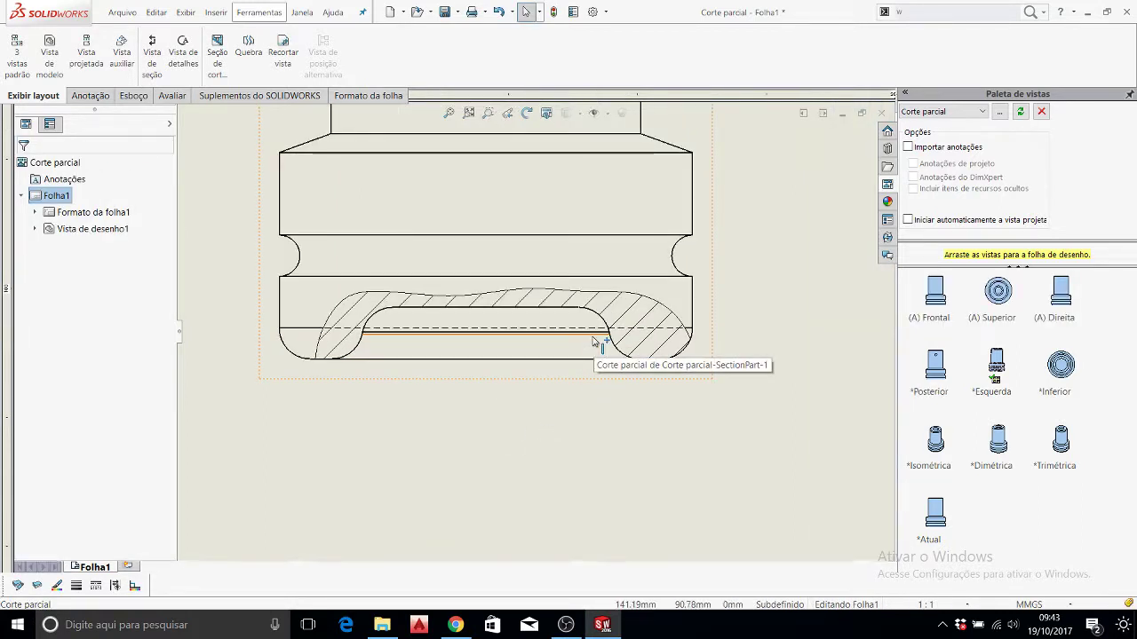
{"action": "scroll", "coordinate": [636, 375], "scroll_direction": "up", "scroll_amount": 2}
{"action": "scroll", "coordinate": [634, 259], "scroll_direction": "up", "scroll_amount": 1}
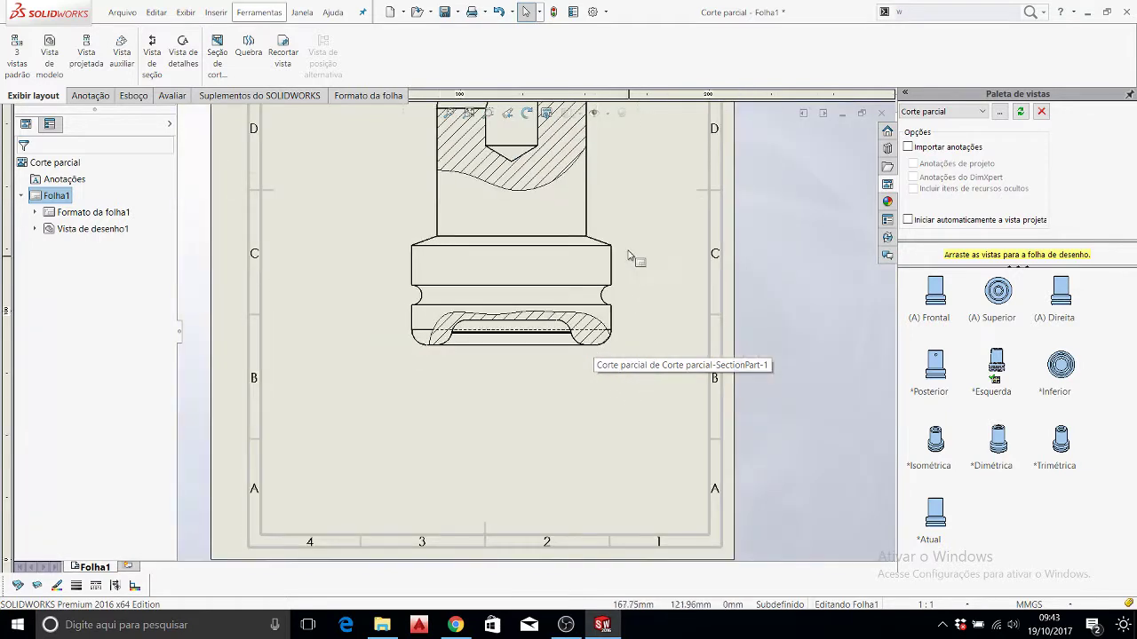
{"action": "scroll", "coordinate": [627, 234], "scroll_direction": "up", "scroll_amount": 1}
{"action": "scroll", "coordinate": [610, 241], "scroll_direction": "down", "scroll_amount": 1}
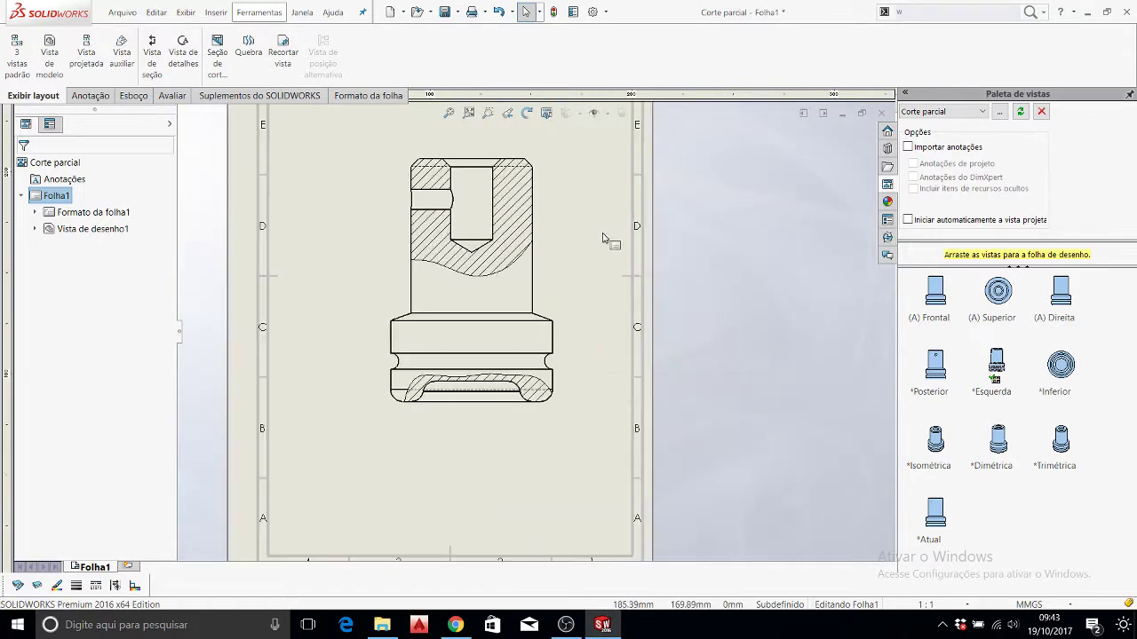
{"action": "left_click", "coordinate": [551, 258]}
{"action": "right_click", "coordinate": [551, 258]}
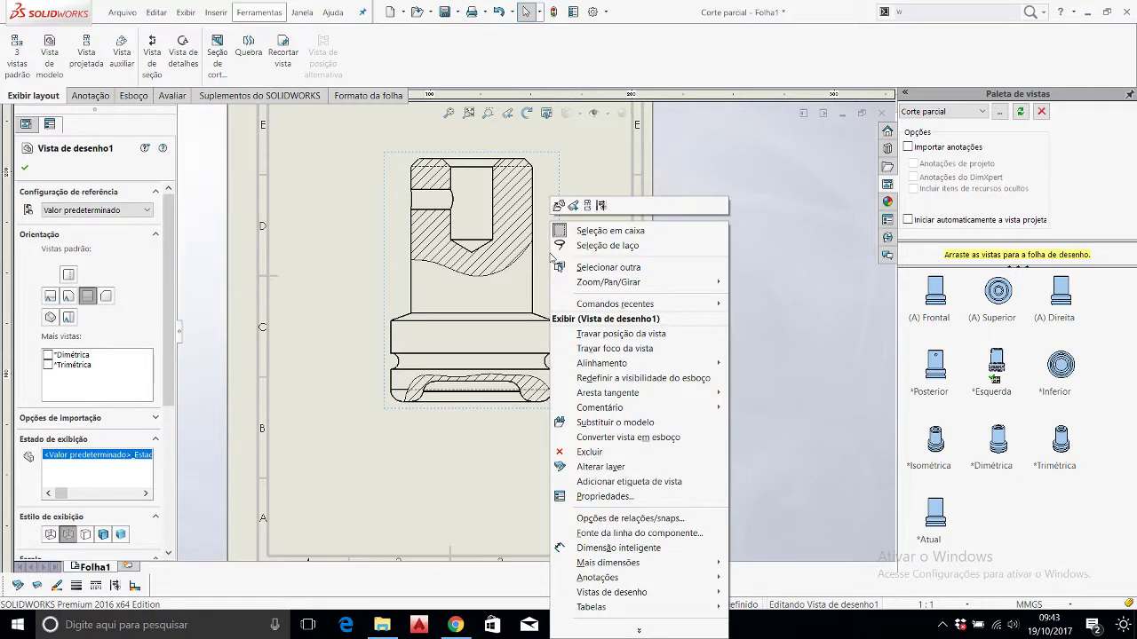
{"action": "mouse_move", "coordinate": [608, 392]}
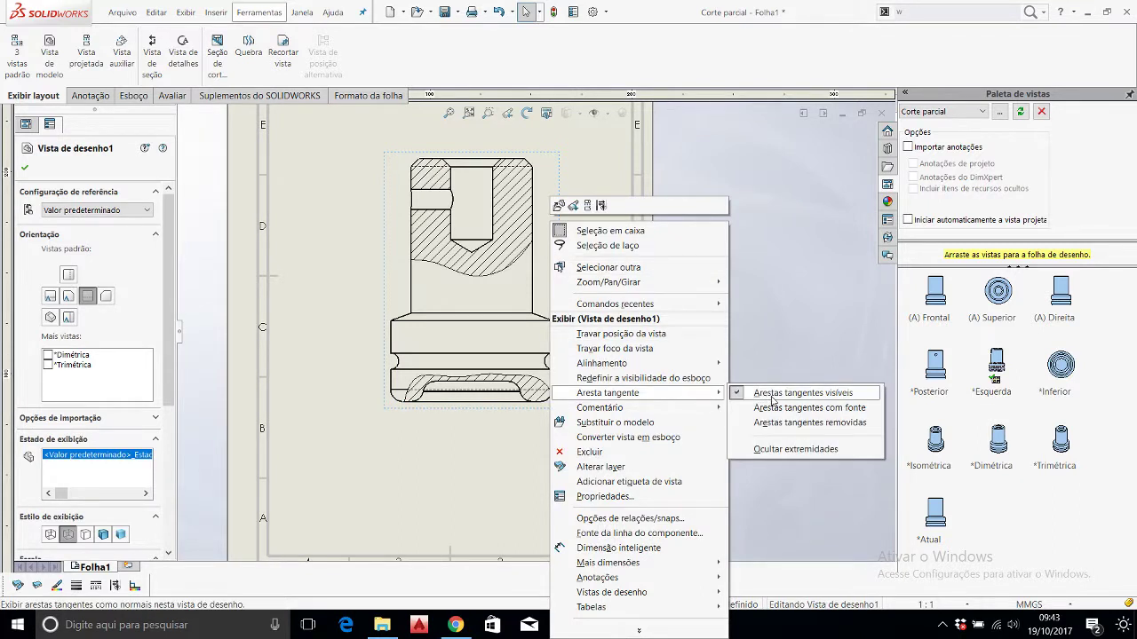
{"action": "left_click", "coordinate": [786, 423]}
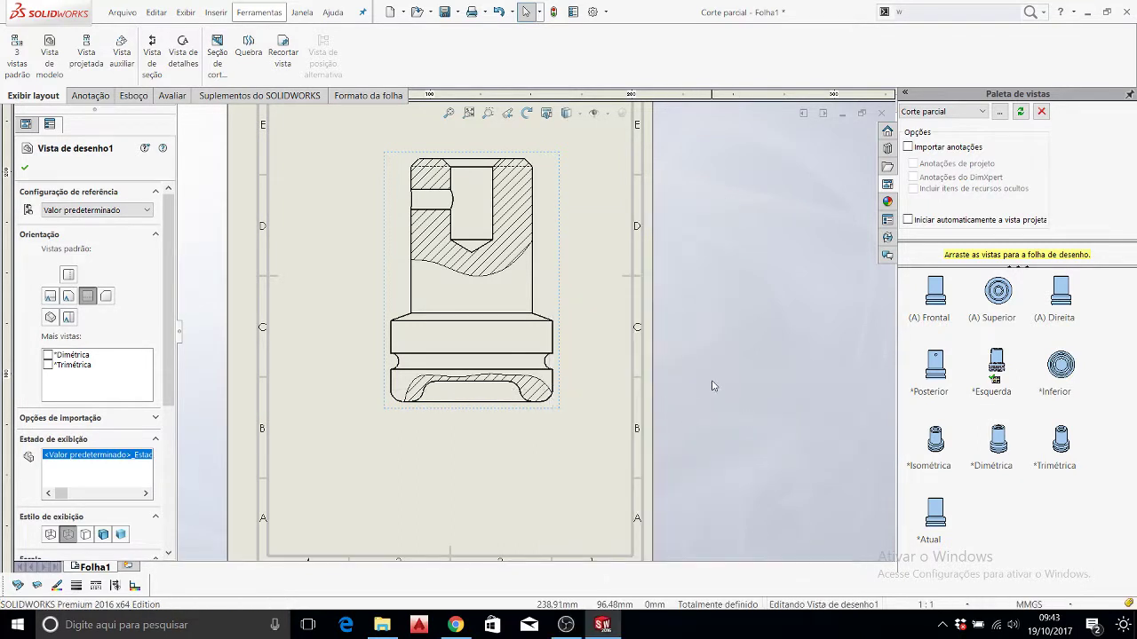
{"action": "left_click", "coordinate": [712, 385]}
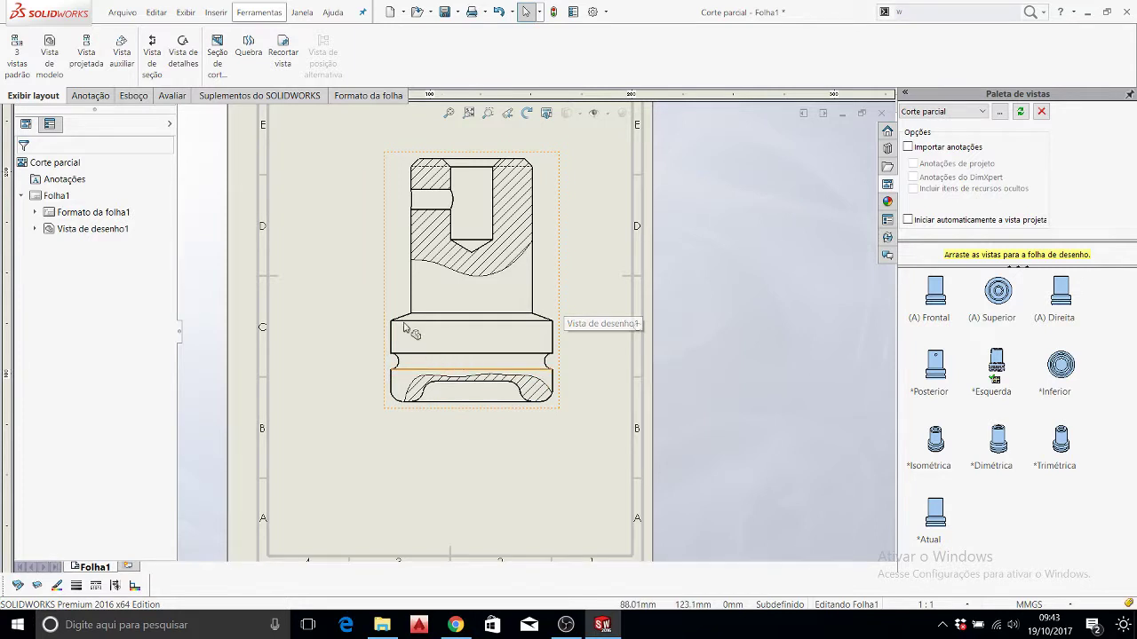
Change the 2:1 view's Estilo de exibição to Linhas ocultas removidas.
{"action": "left_click", "coordinate": [396, 296]}
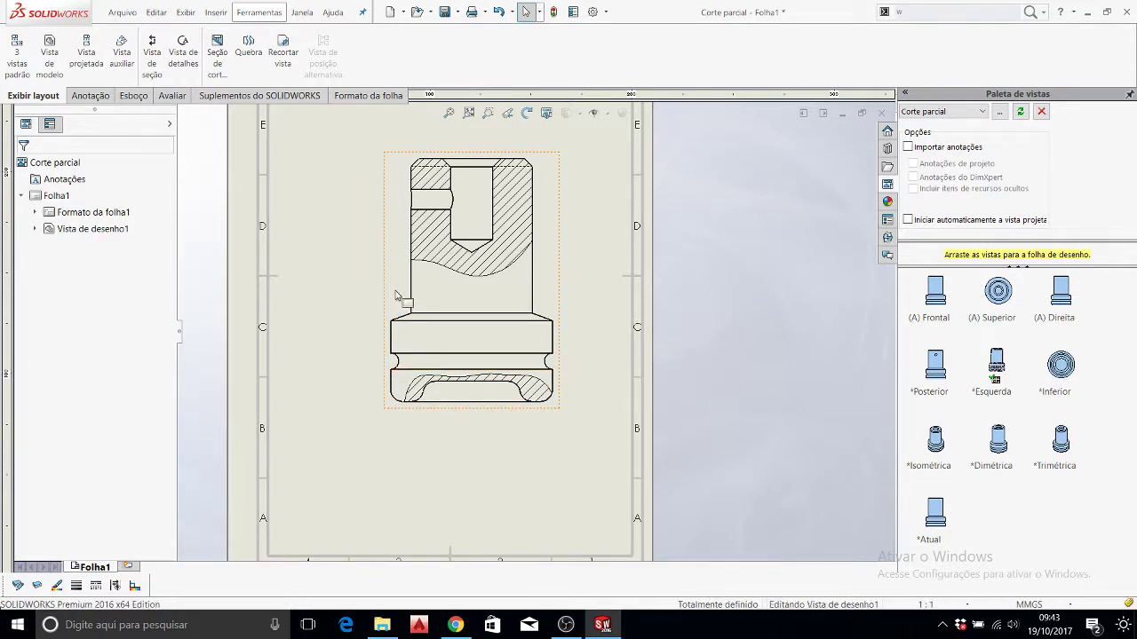
{"action": "left_click", "coordinate": [396, 296]}
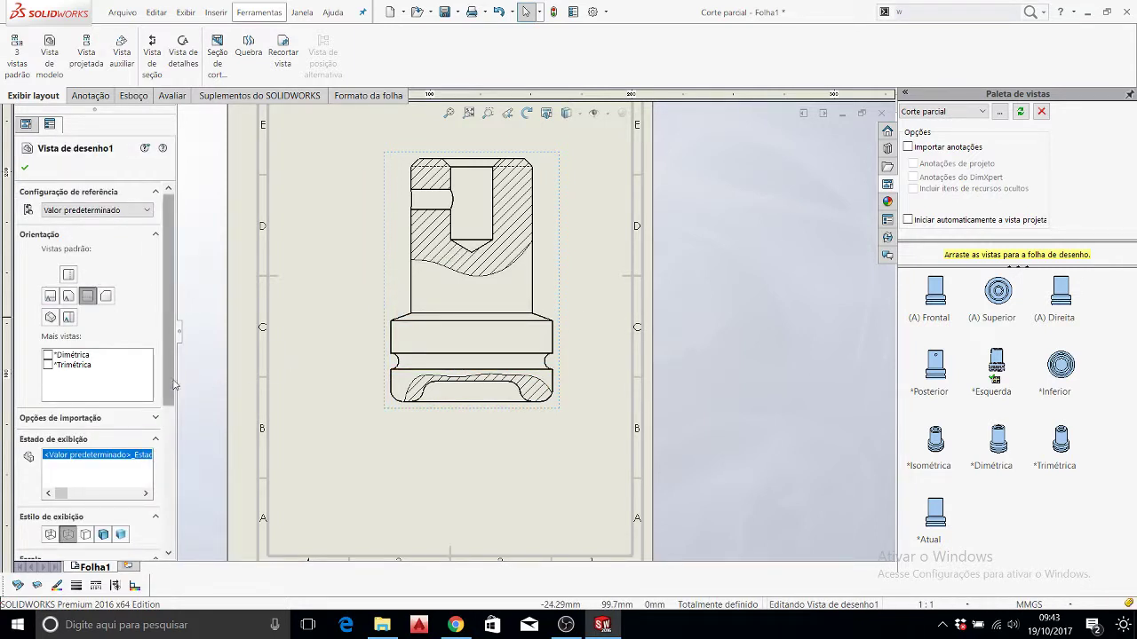
{"action": "left_click_drag", "start_coordinate": [169, 382], "coordinate": [170, 451]}
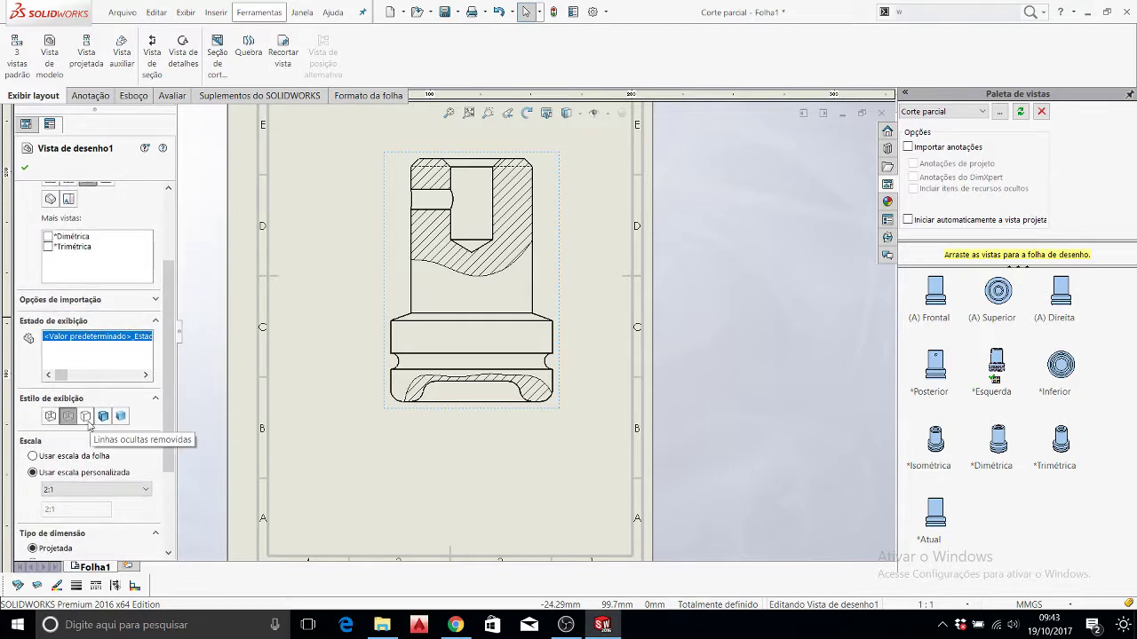
{"action": "left_click", "coordinate": [86, 417]}
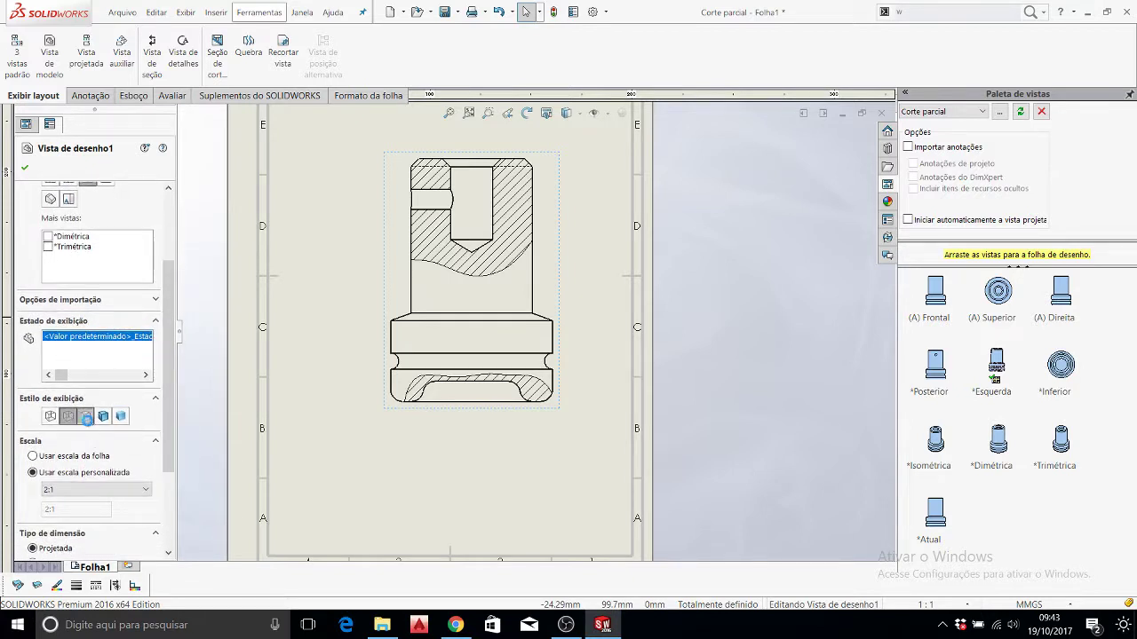
{"action": "left_click", "coordinate": [311, 321]}
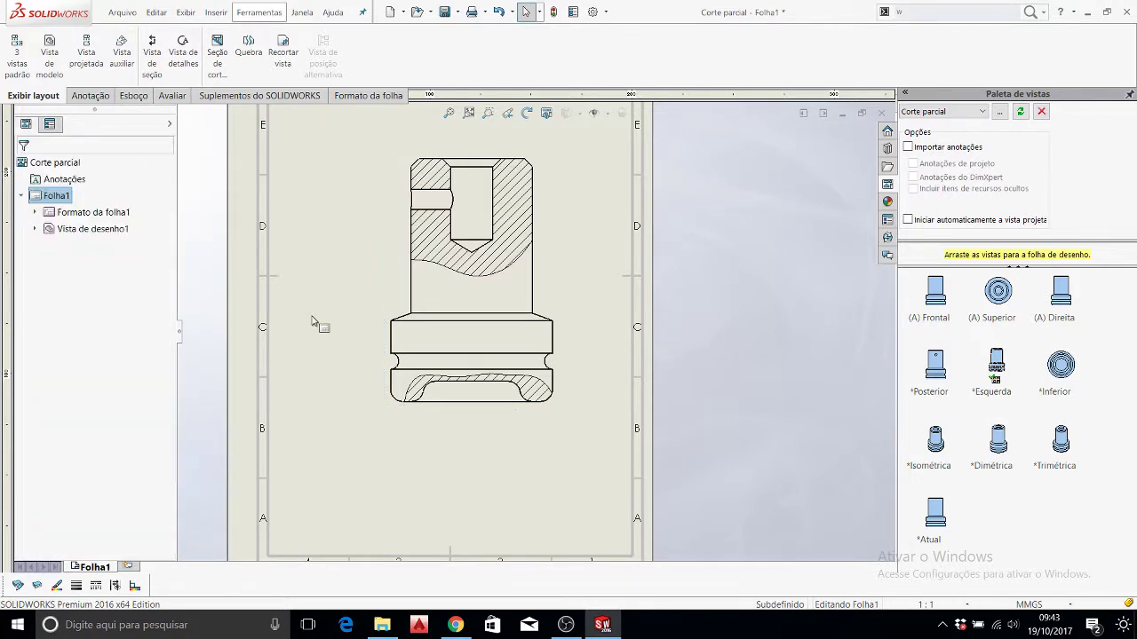
{"action": "scroll", "coordinate": [586, 284], "scroll_direction": "up", "scroll_amount": 1}
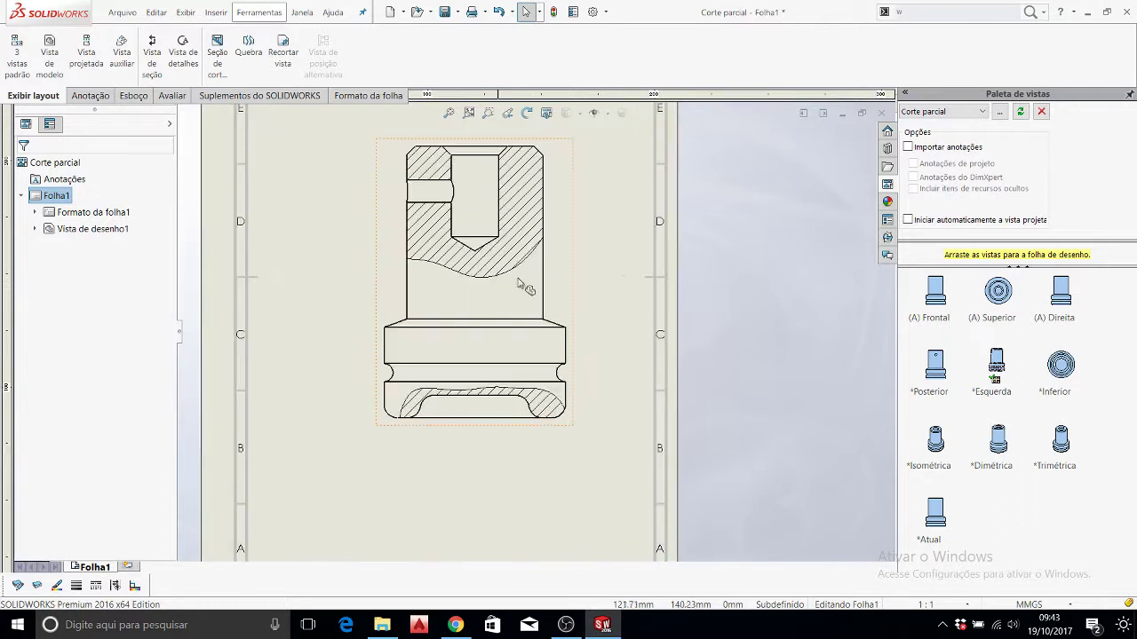
{"action": "scroll", "coordinate": [578, 261], "scroll_direction": "up", "scroll_amount": 1}
{"action": "scroll", "coordinate": [578, 261], "scroll_direction": "down", "scroll_amount": 1}
{"action": "scroll", "coordinate": [571, 248], "scroll_direction": "down", "scroll_amount": 1}
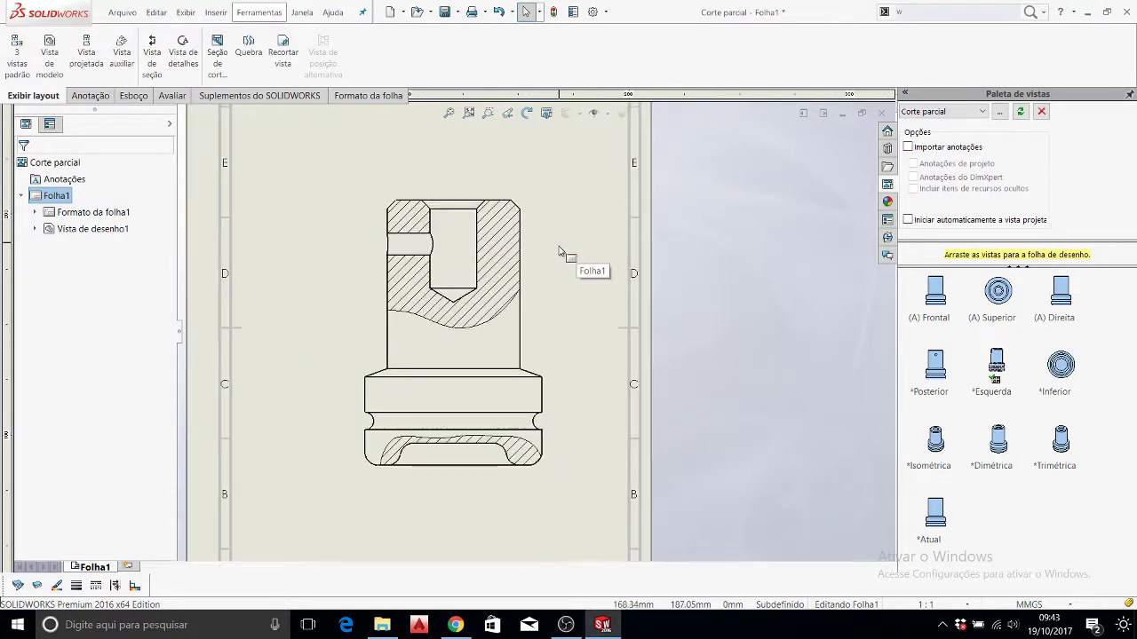